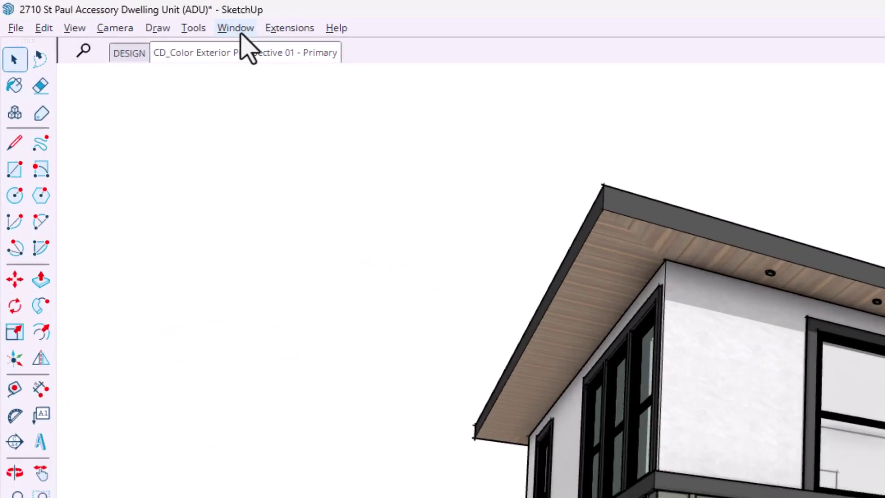
# - Turn on the Collaboration Bar and pin a new comment on the ADU's main roof
pyautogui.click(130, 16)
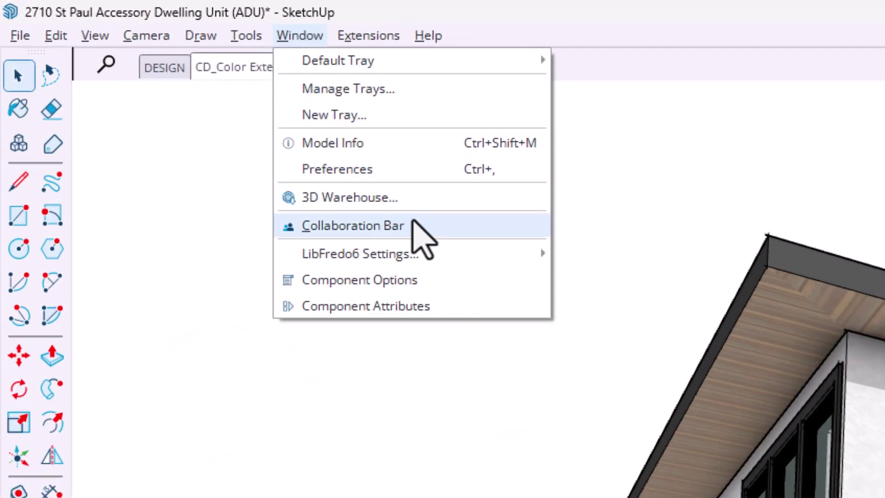
pyautogui.click(419, 228)
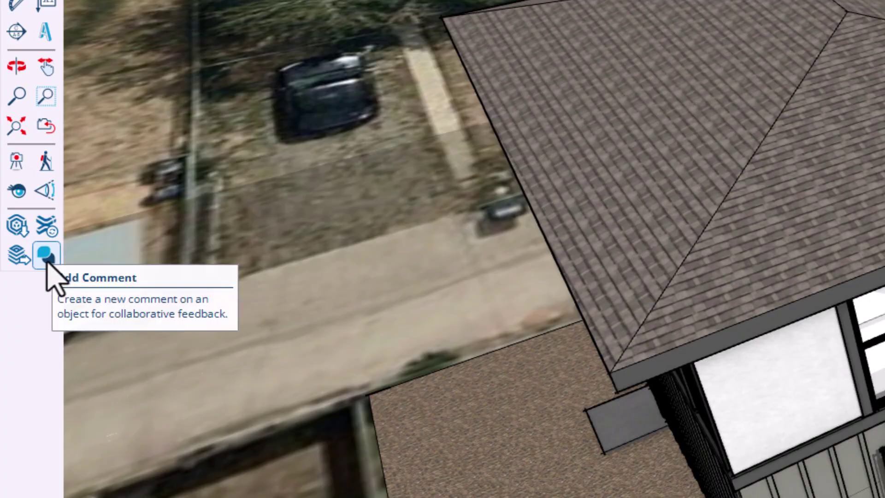
pyautogui.click(46, 256)
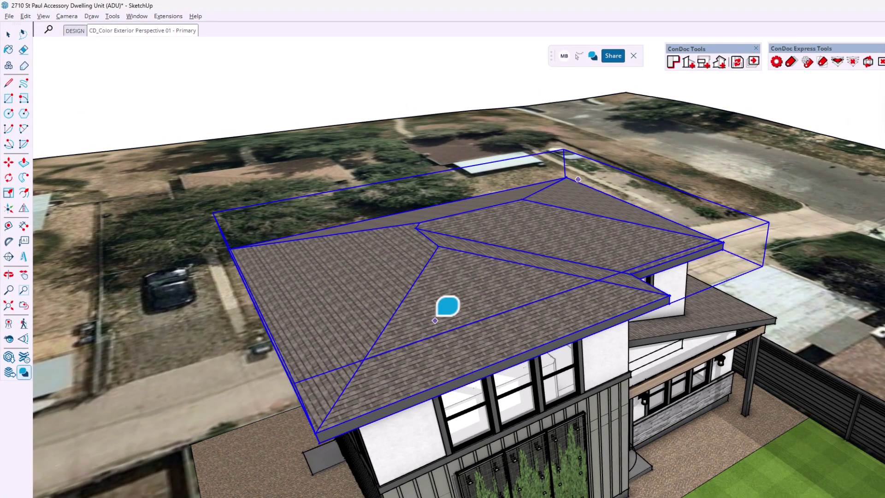
pyautogui.click(435, 320)
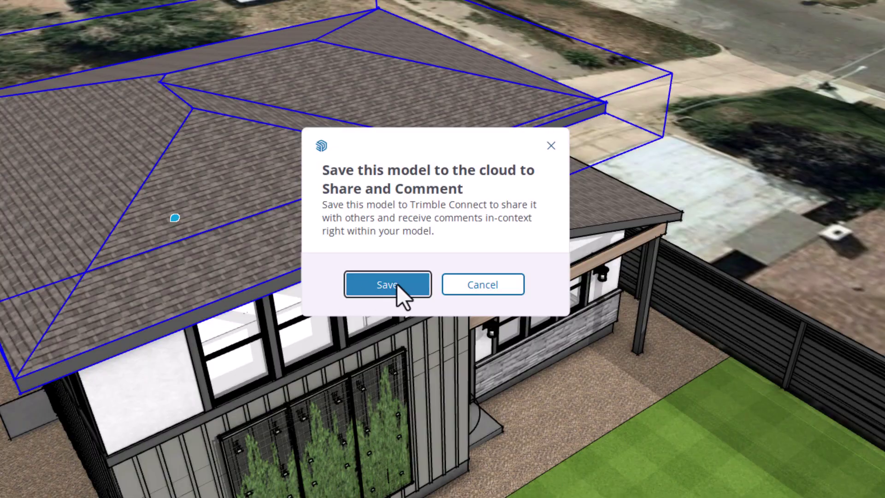
# - Create a cloud project named 'Denver ADU' and save the model into it
pyautogui.click(397, 284)
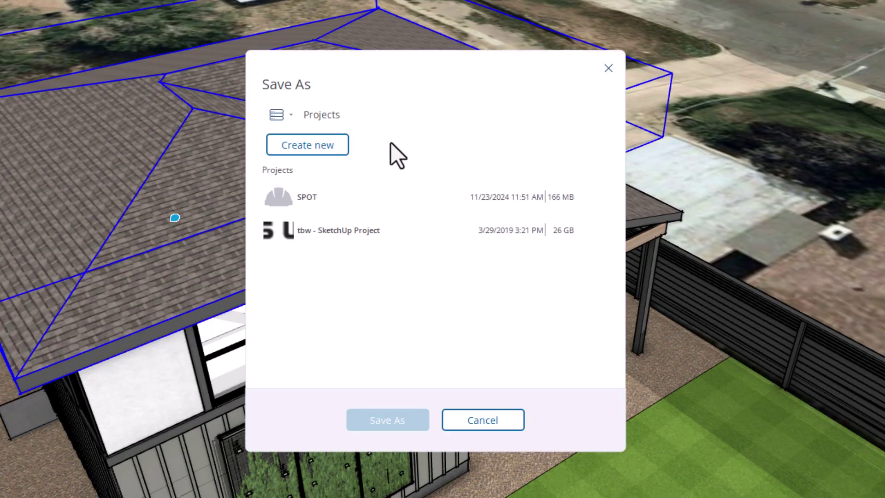
pyautogui.click(308, 145)
pyautogui.write('Denver ADU')
pyautogui.click(373, 326)
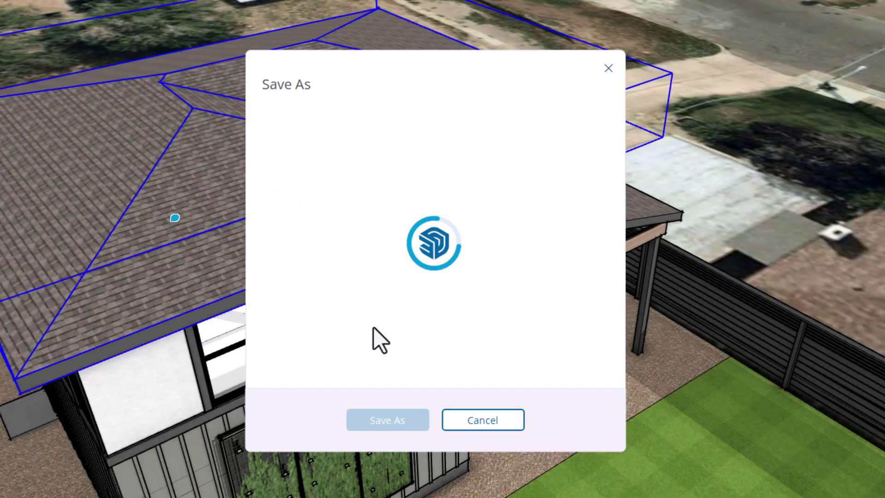
pyautogui.click(358, 199)
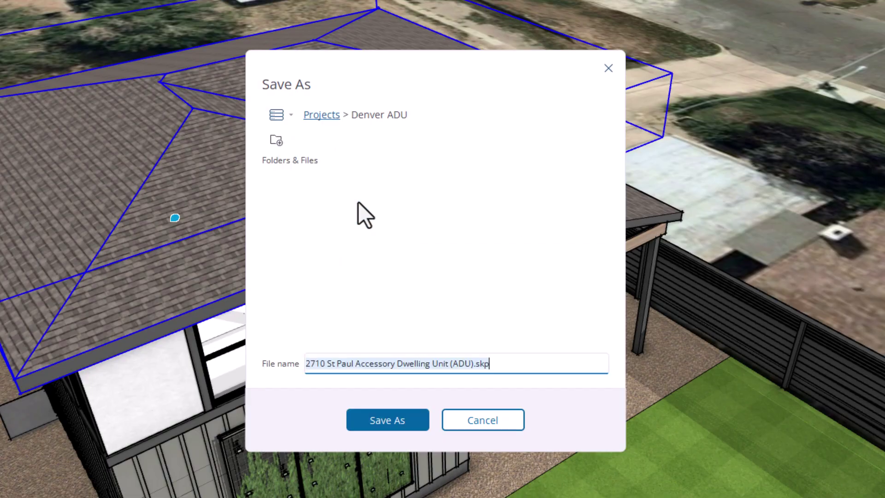
pyautogui.click(392, 424)
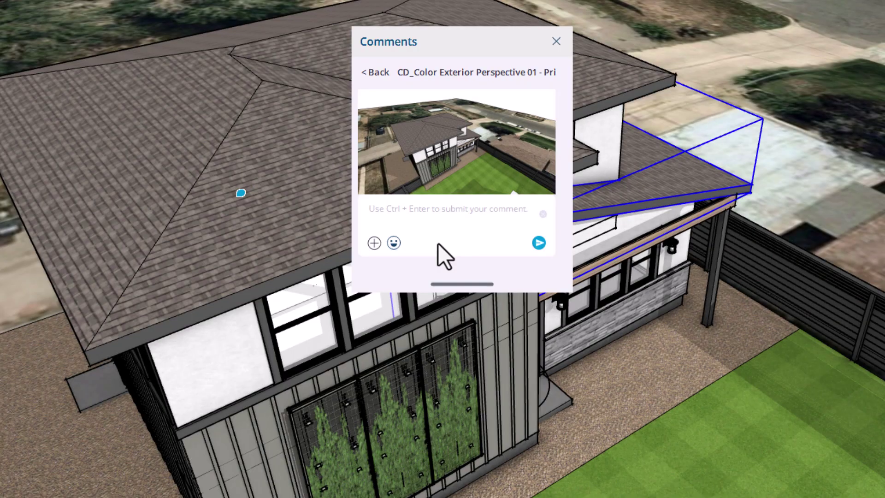
# - Post the roof comment 'Change roof to standing seam metal.' with an emoji, then open Share
pyautogui.write('Change roof to standing seam metal. 👩')
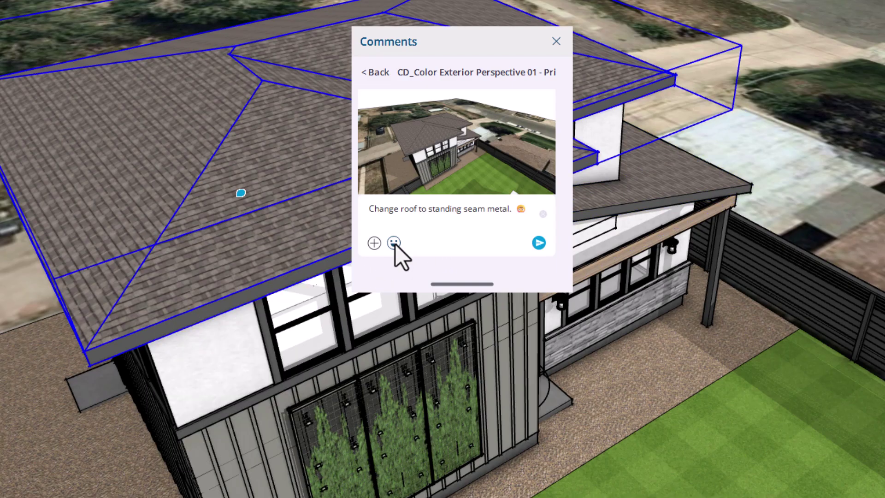
pyautogui.click(393, 243)
pyautogui.click(322, 325)
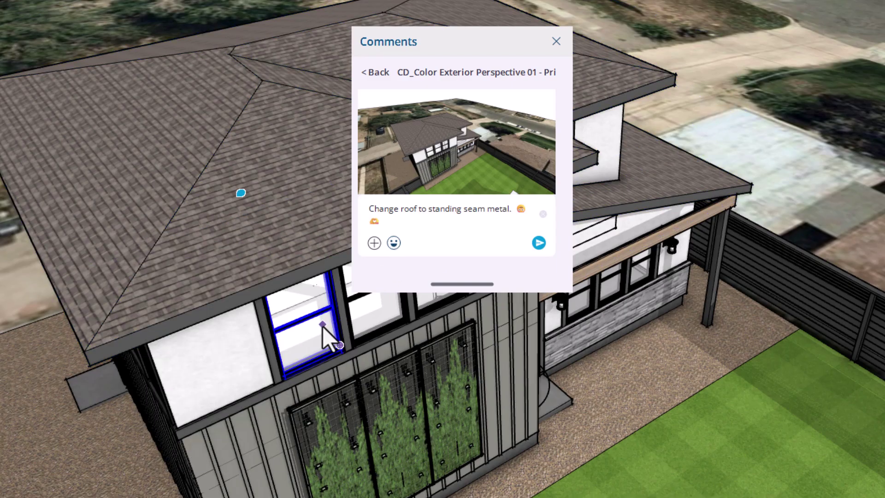
pyautogui.click(540, 243)
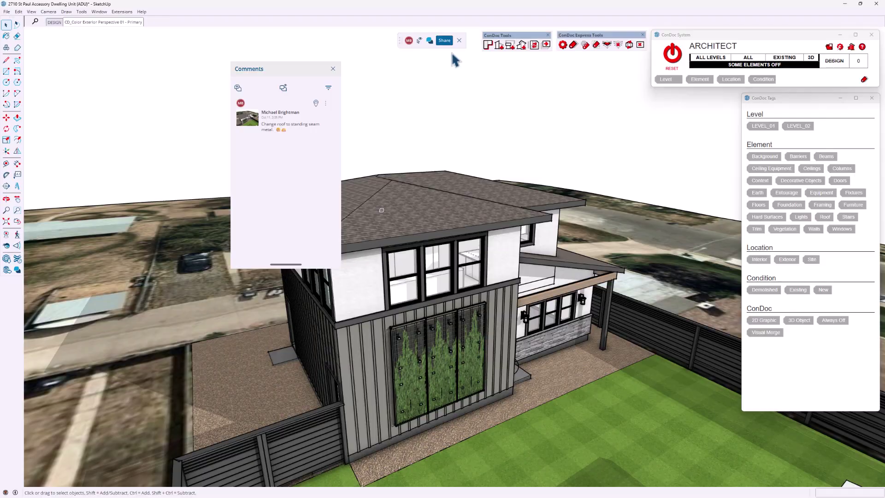
pyautogui.click(447, 41)
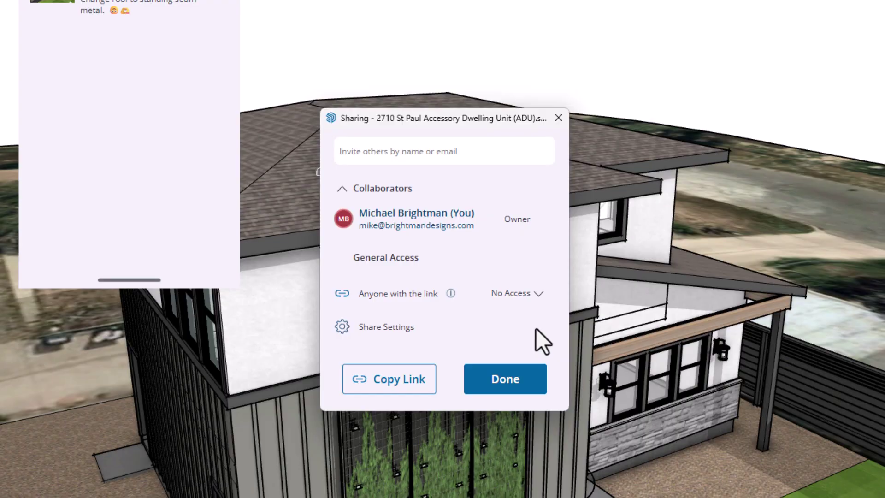
# - Give link holders View Model access, e-mail the link to a collaborator, and join from the invitation
pyautogui.click(514, 344)
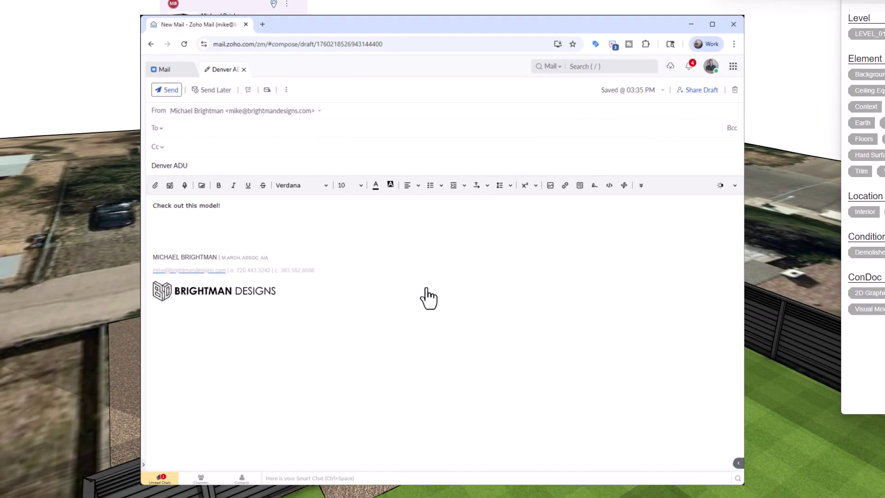
pyautogui.hotkey('ctrl', 'v')
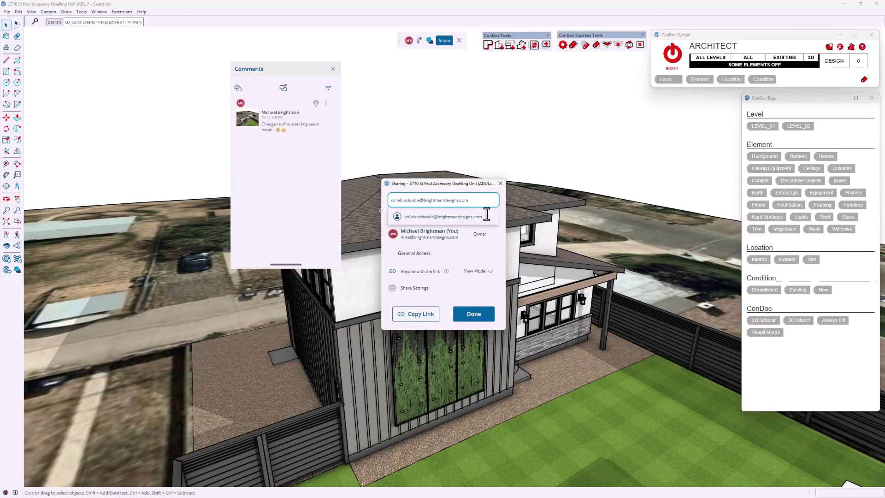
pyautogui.click(486, 215)
pyautogui.write('Hey, sorry')
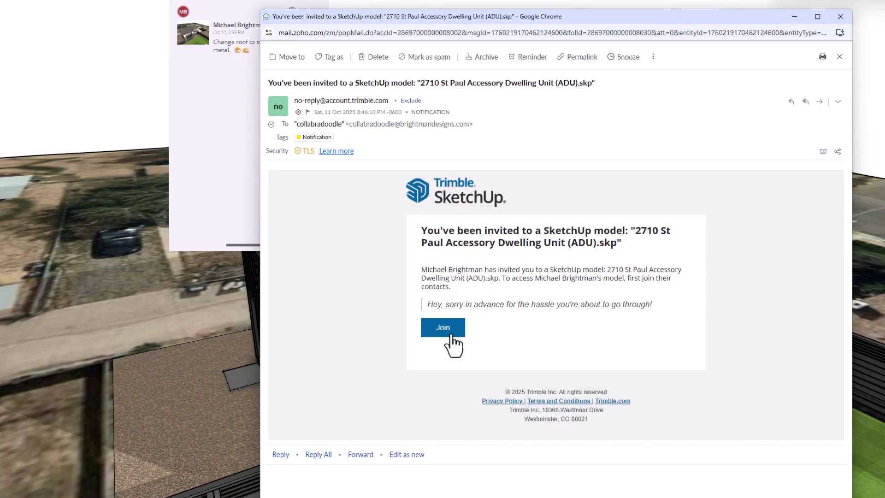
pyautogui.click(449, 335)
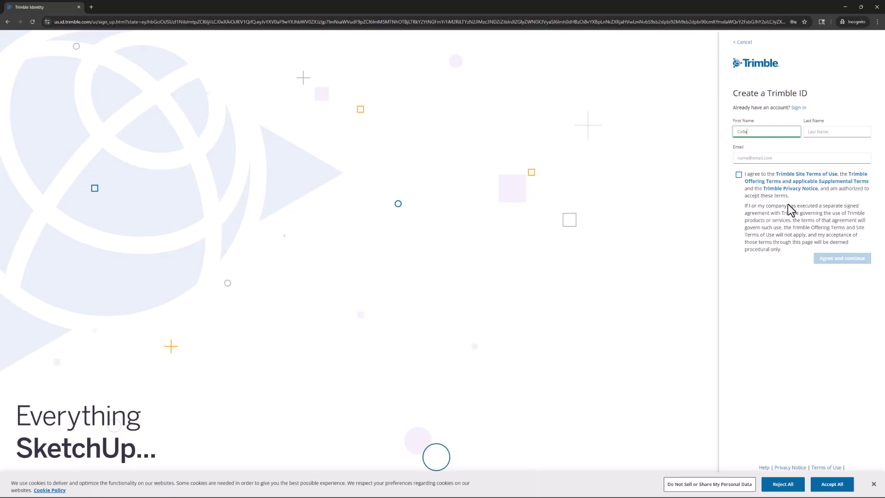
# - Agree to the Trimble ID terms and submit the emailed verification code
pyautogui.click(847, 259)
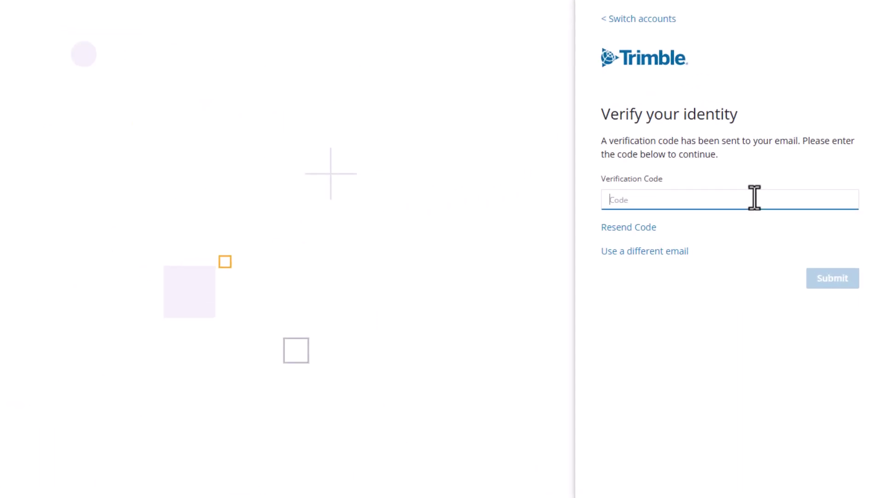
pyautogui.click(809, 272)
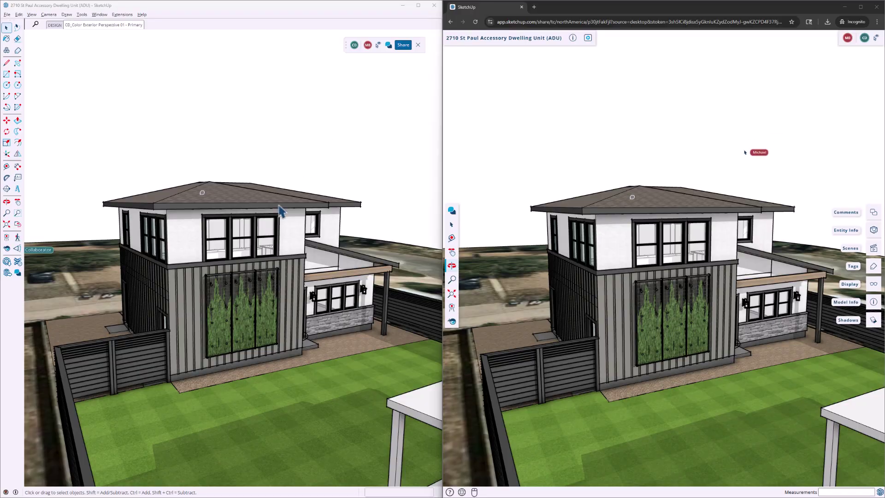
# - Orbit the ADU in both desktop and browser views and show collaborators' cursors
pyautogui.moveTo(282, 203)
pyautogui.mouseDown()
pyautogui.moveTo(233, 229)
pyautogui.moveTo(178, 233)
pyautogui.moveTo(263, 223)
pyautogui.mouseUp()
pyautogui.press('space')
pyautogui.moveTo(643, 242)
pyautogui.mouseDown()
pyautogui.moveTo(691, 237)
pyautogui.moveTo(544, 238)
pyautogui.moveTo(617, 239)
pyautogui.mouseUp()
pyautogui.moveTo(350, 238)
pyautogui.mouseDown(button='middle')
pyautogui.moveTo(302, 237)
pyautogui.moveTo(348, 230)
pyautogui.mouseUp(button='middle')
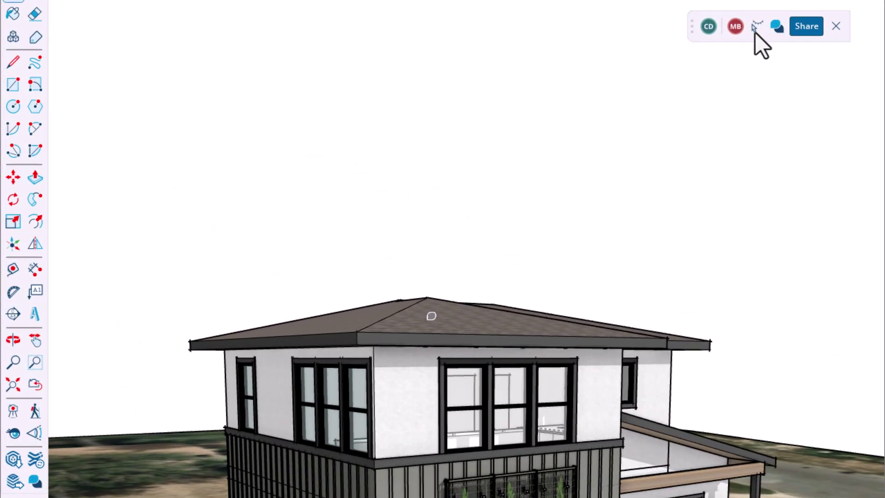
pyautogui.click(755, 30)
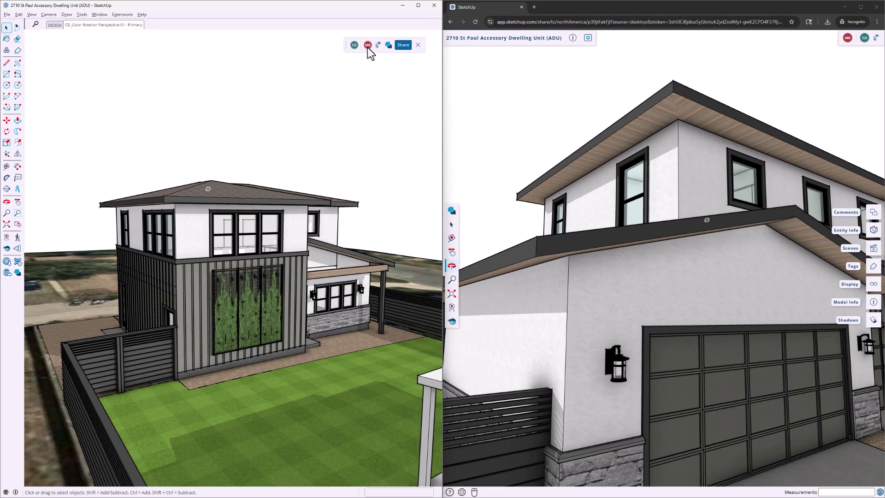
# - Make the browser and desktop sessions each follow the other collaborator's view
pyautogui.click(367, 45)
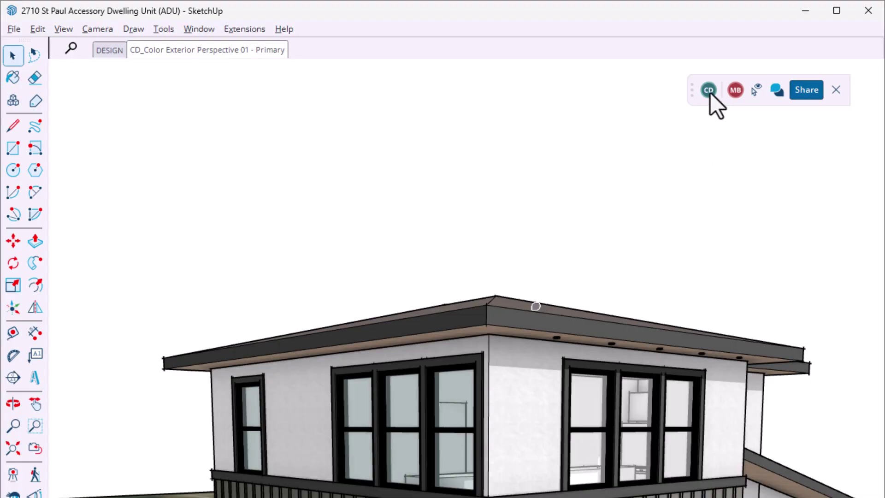
pyautogui.click(708, 91)
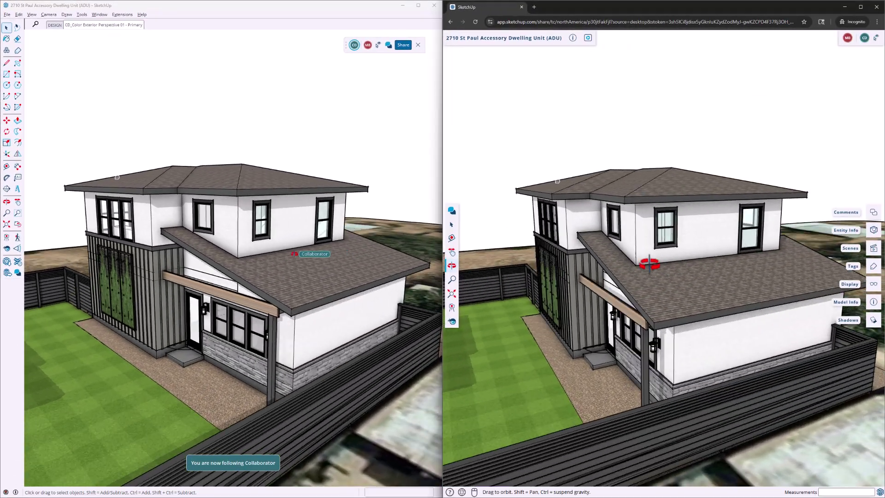
pyautogui.moveTo(648, 264)
pyautogui.mouseDown()
pyautogui.moveTo(555, 259)
pyautogui.moveTo(618, 277)
pyautogui.mouseUp()
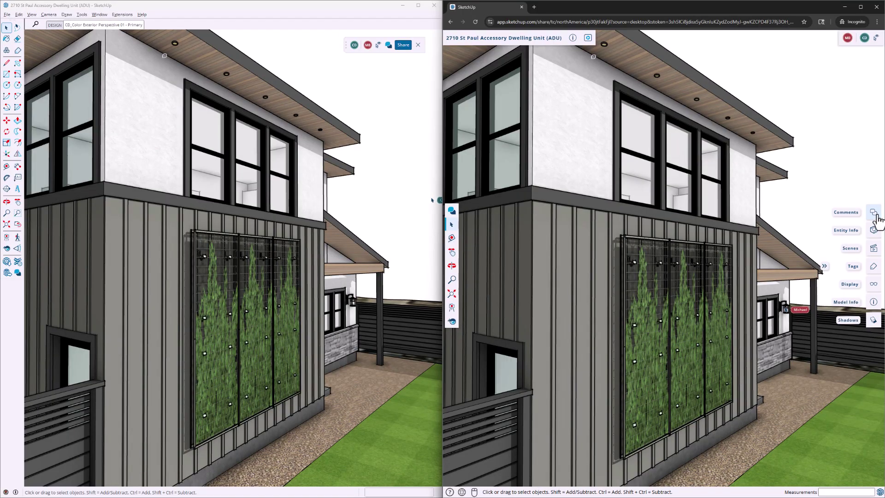
# - In the browser's roof comment thread, draft a reply 'The user… You wasted my whole morning' with an emoji
pyautogui.click(874, 212)
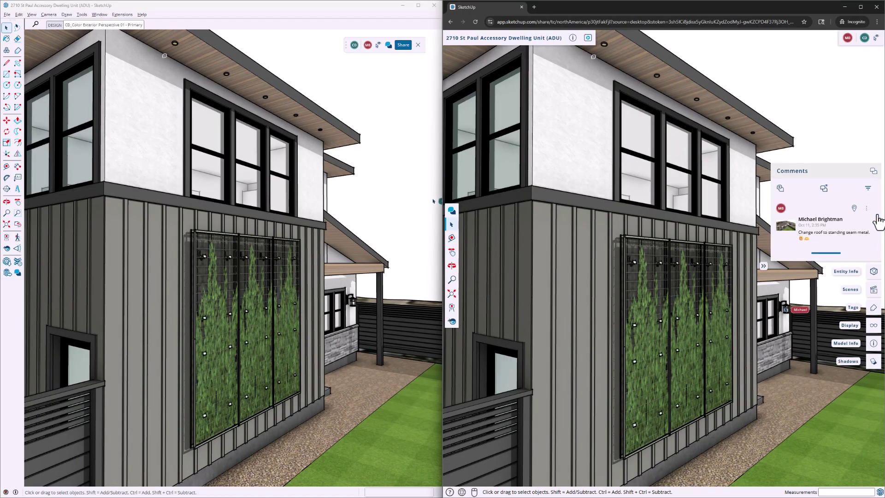
pyautogui.click(839, 242)
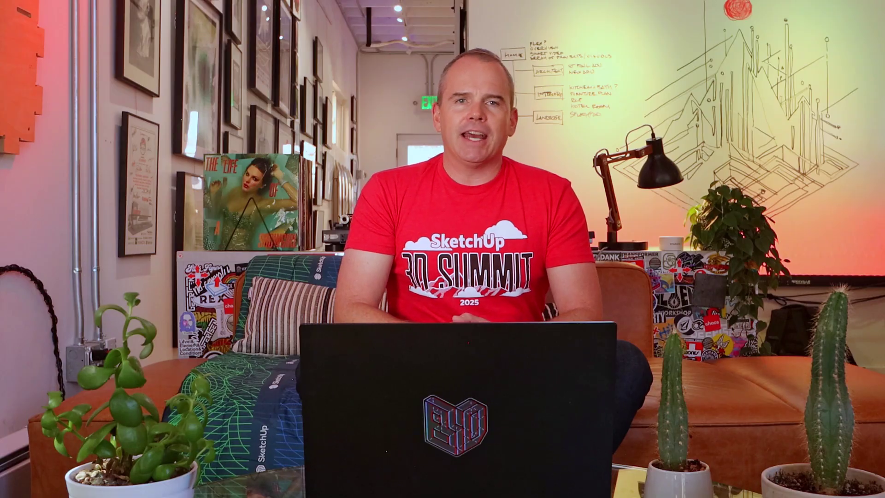
pyautogui.write('The user experience getting logged into this')
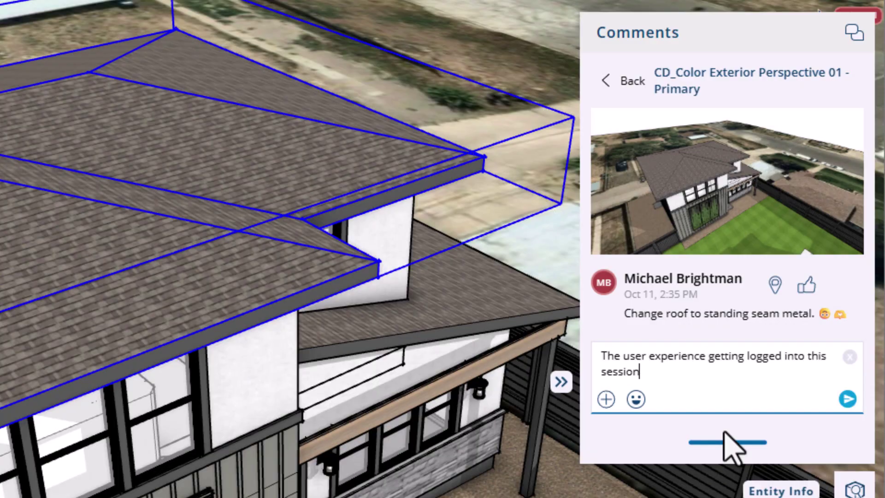
pyautogui.click(635, 399)
pyautogui.write('shit')
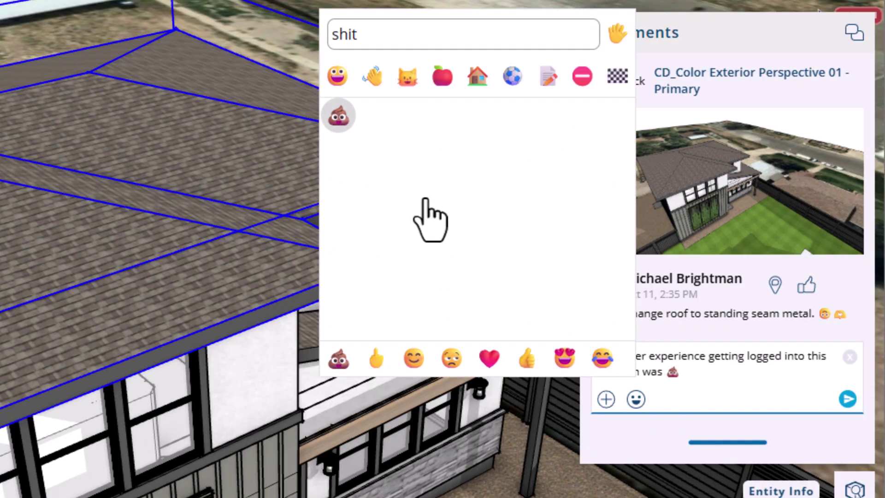
pyautogui.click(638, 411)
pyautogui.write('. You wasted my whole morning')
# - Add the middle-finger emoji and '!' to the reply and post it
pyautogui.click(635, 399)
pyautogui.write('mi')
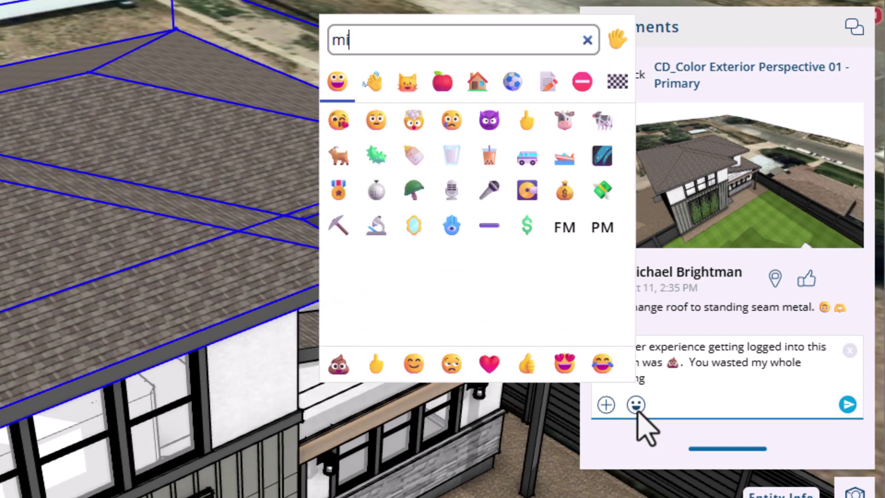
pyautogui.write('ddle')
pyautogui.press('Return')
pyautogui.write('!')
pyautogui.click(846, 400)
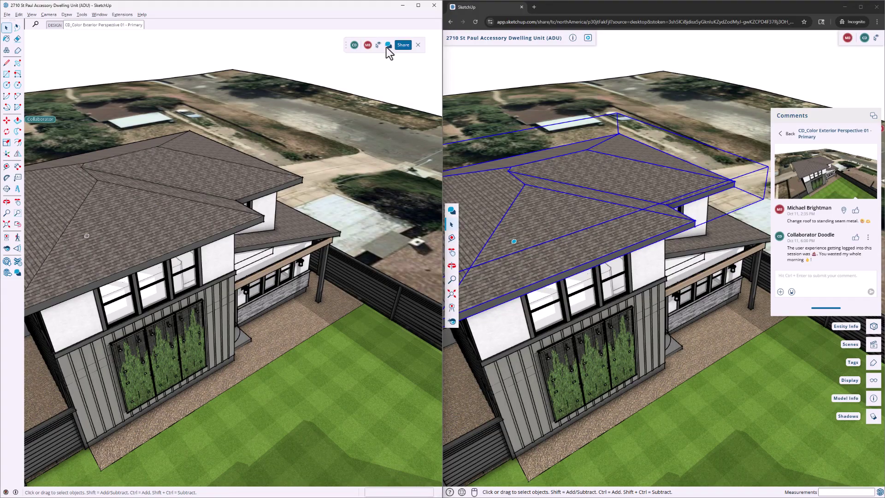
# - In desktop SketchUp's Comments, open the new reply's thread and start answering 'I know'
pyautogui.click(387, 45)
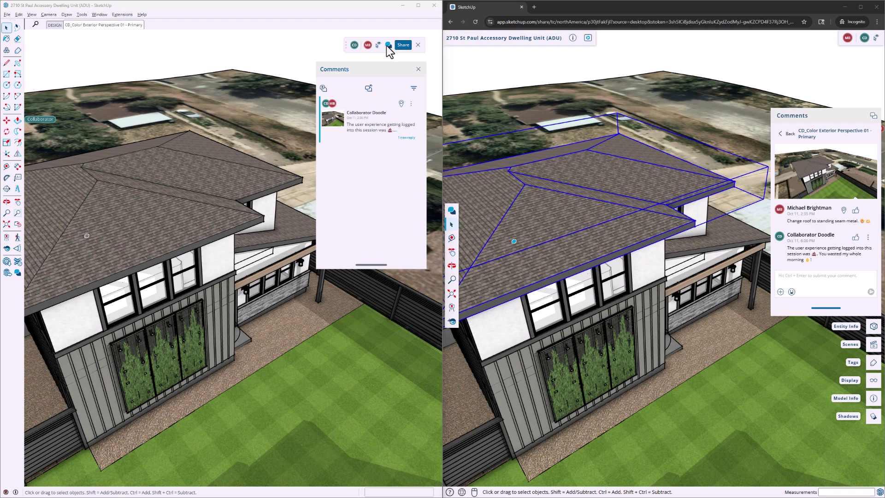
pyautogui.click(405, 137)
pyautogui.click(370, 225)
pyautogui.write('I know')
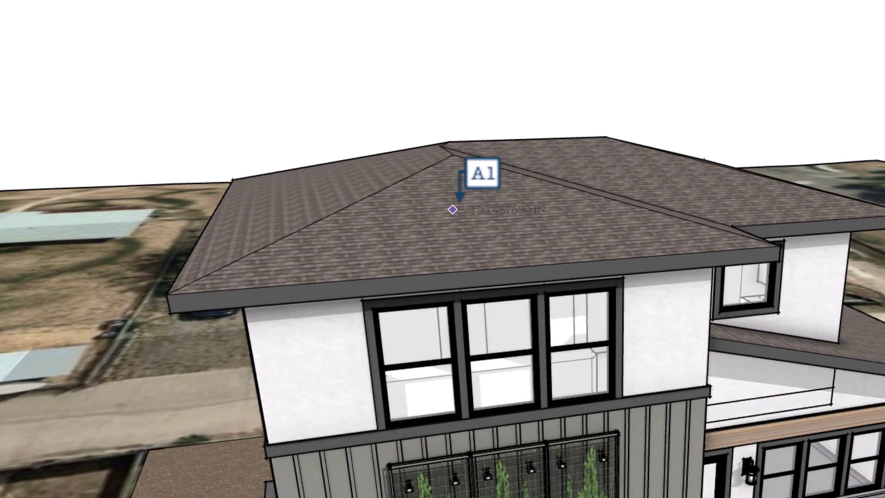
# - Place an area label on the roof and assign it to the CONDOC_Always Off tag
pyautogui.click(455, 206)
pyautogui.click(519, 100)
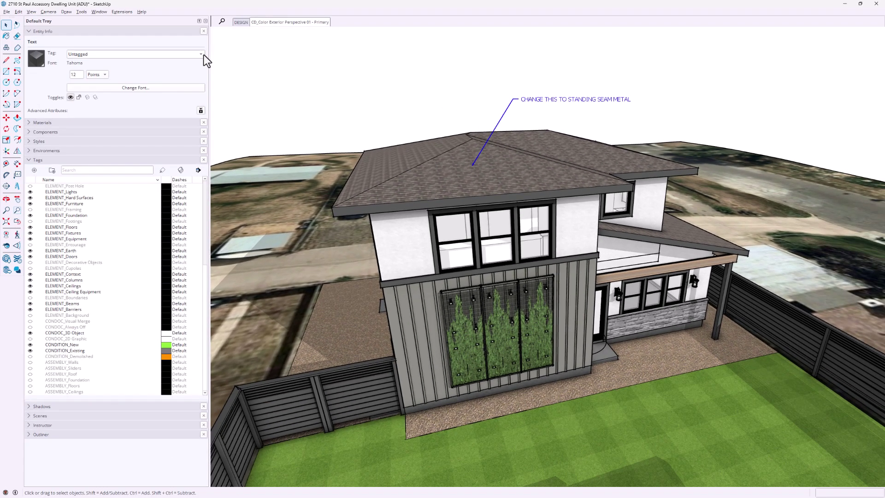
pyautogui.click(202, 54)
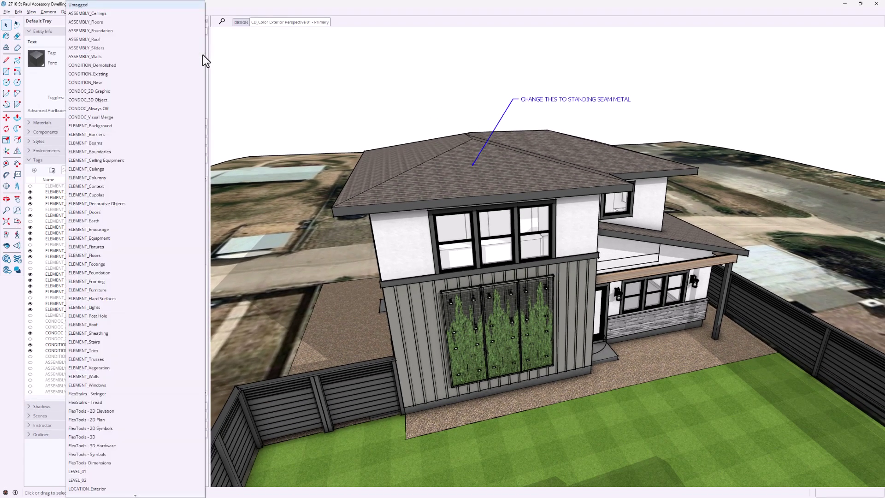
pyautogui.click(174, 109)
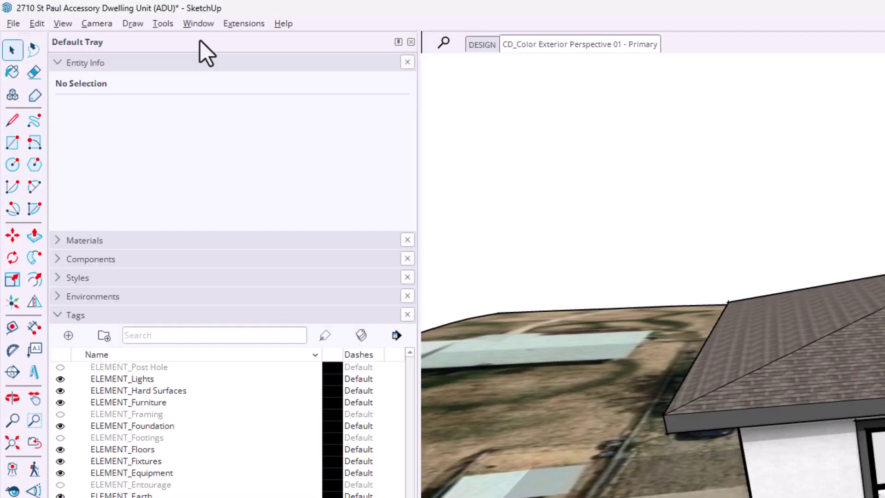
# - In Model Info > Text, set the leader text font to Tahoma Bold 24
pyautogui.click(200, 29)
pyautogui.click(258, 95)
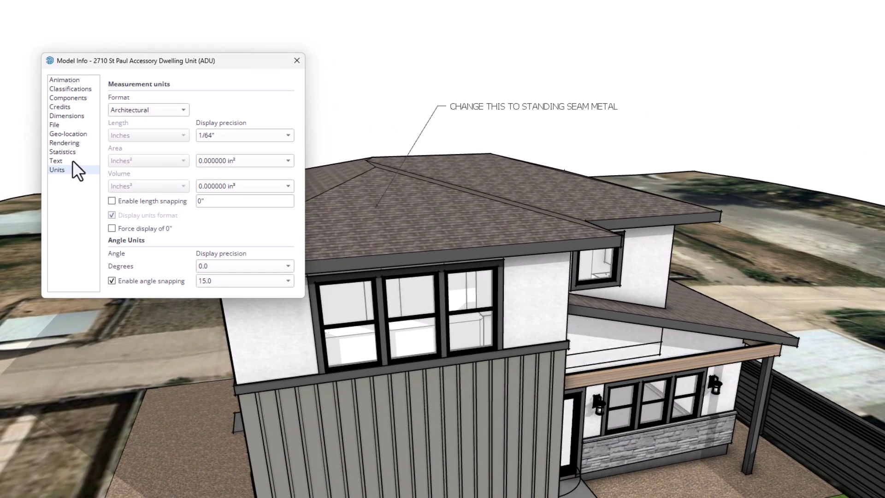
pyautogui.click(73, 161)
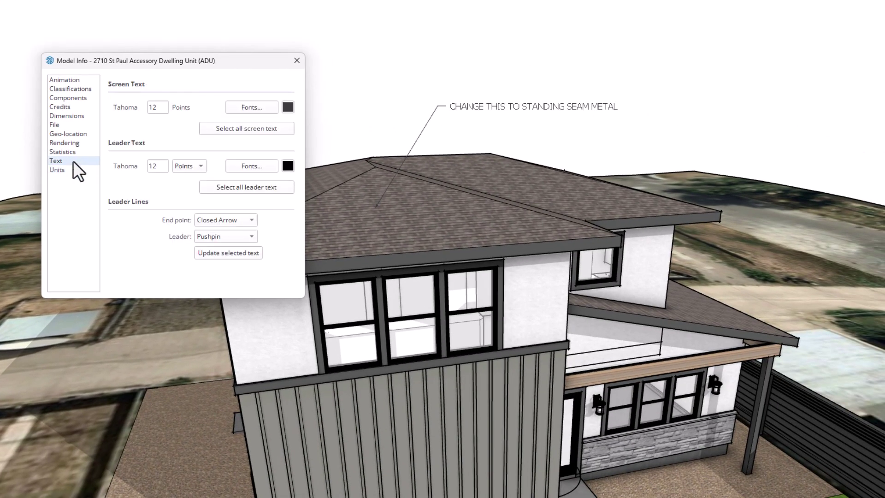
pyautogui.click(251, 166)
pyautogui.click(272, 152)
pyautogui.click(231, 125)
pyautogui.click(229, 260)
# - Make leader text red and apply the new font and colour to all leader notes
pyautogui.click(287, 166)
pyautogui.click(367, 338)
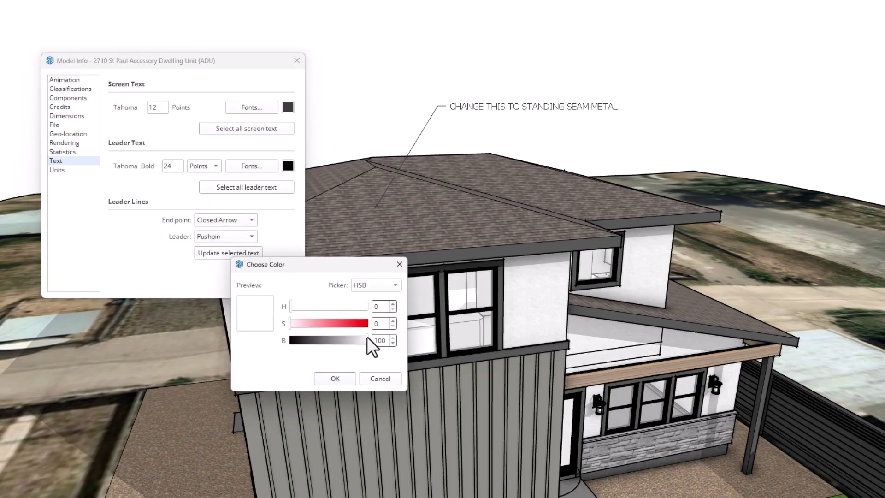
pyautogui.click(344, 374)
pyautogui.click(272, 188)
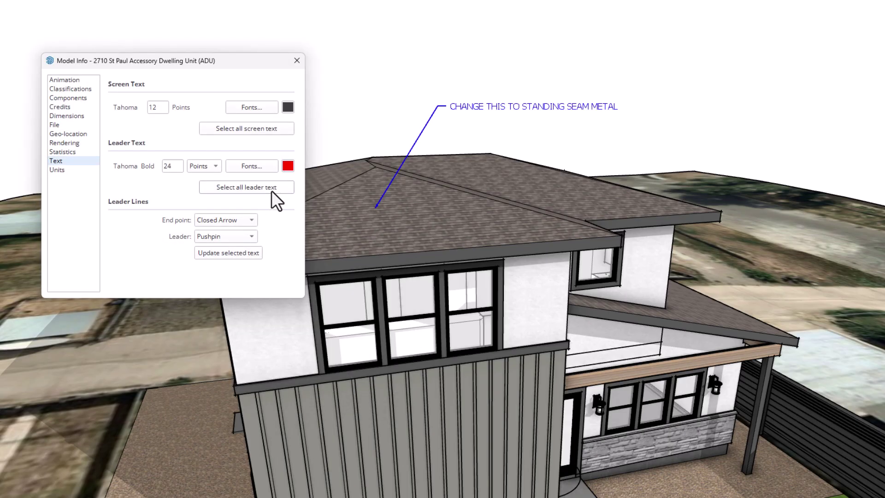
pyautogui.click(252, 253)
pyautogui.click(358, 101)
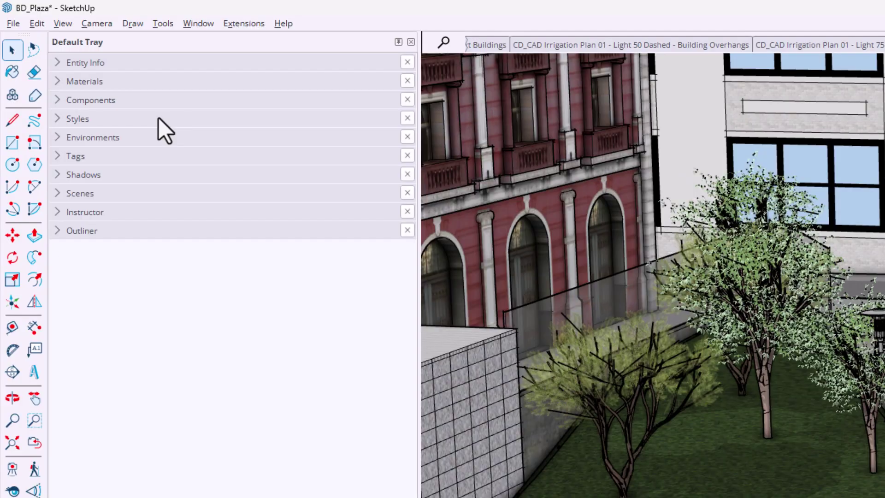
# - In the style's Face settings, change the ambient occlusion distance multiplier, settling at 1.8
pyautogui.click(159, 119)
pyautogui.click(114, 244)
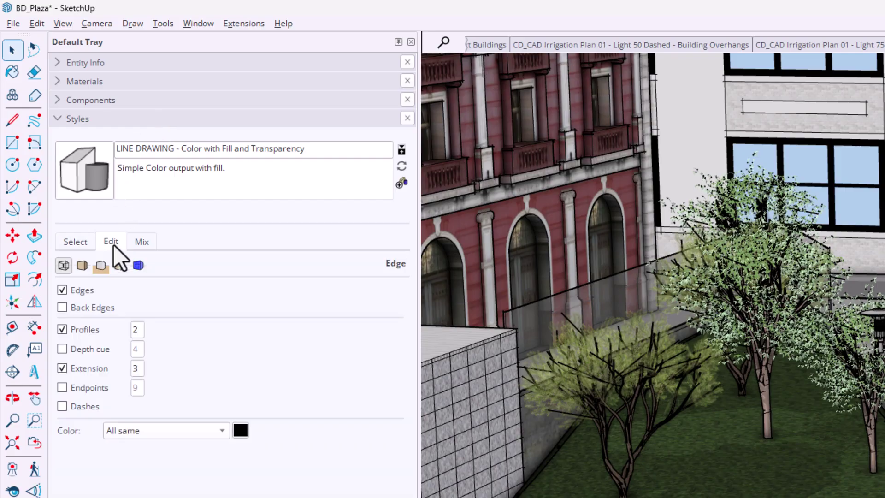
pyautogui.click(85, 265)
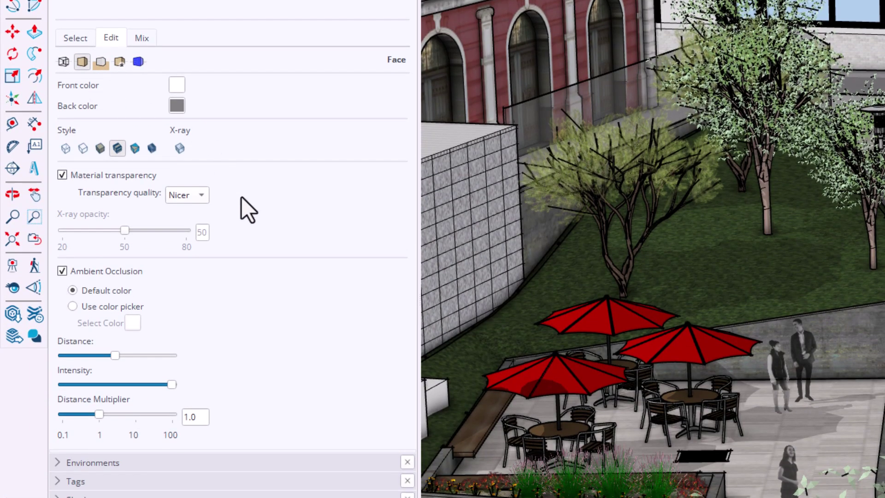
pyautogui.write('50')
pyautogui.press('Return')
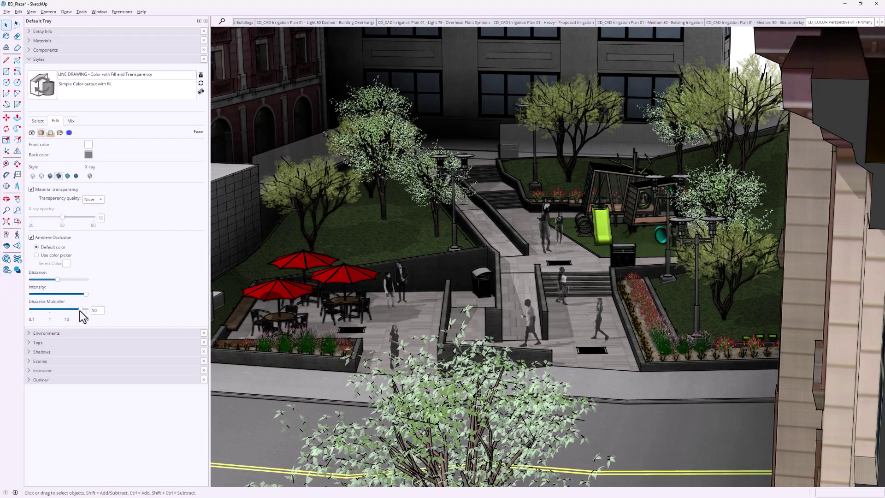
pyautogui.moveTo(80, 311); pyautogui.dragTo(60, 316)
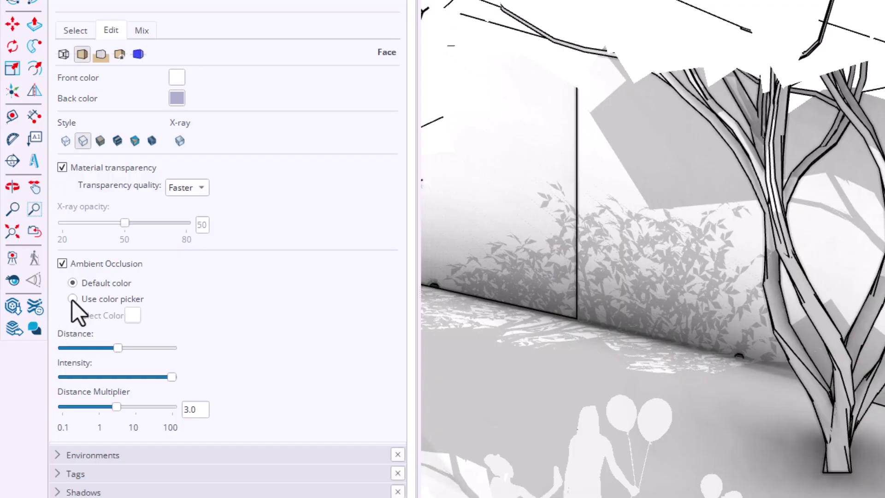
# - Give ambient occlusion a custom neutral dark grey colour at brightness 41
pyautogui.click(72, 299)
pyautogui.click(132, 316)
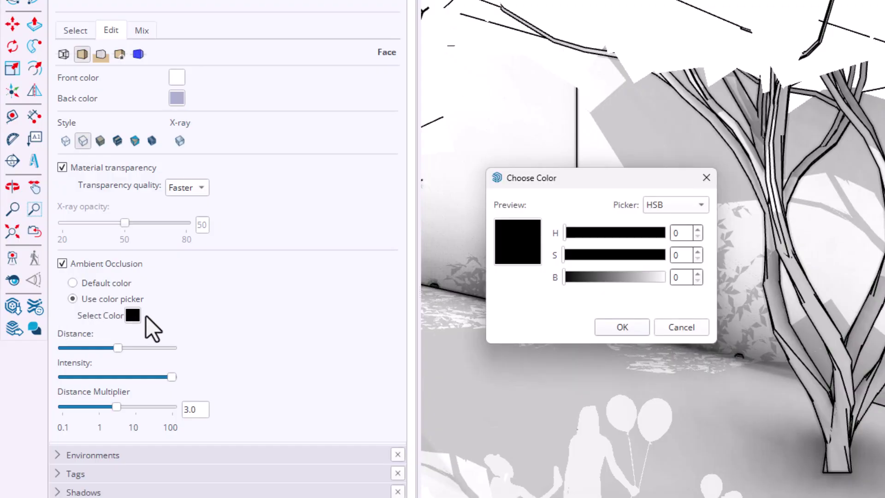
pyautogui.moveTo(565, 283); pyautogui.dragTo(632, 287)
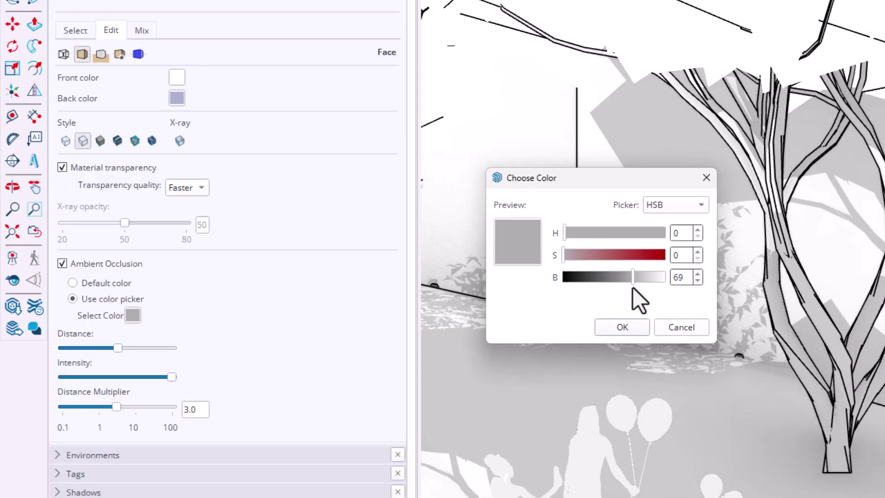
pyautogui.moveTo(564, 254); pyautogui.dragTo(581, 257)
pyautogui.moveTo(362, 239); pyautogui.dragTo(394, 241)
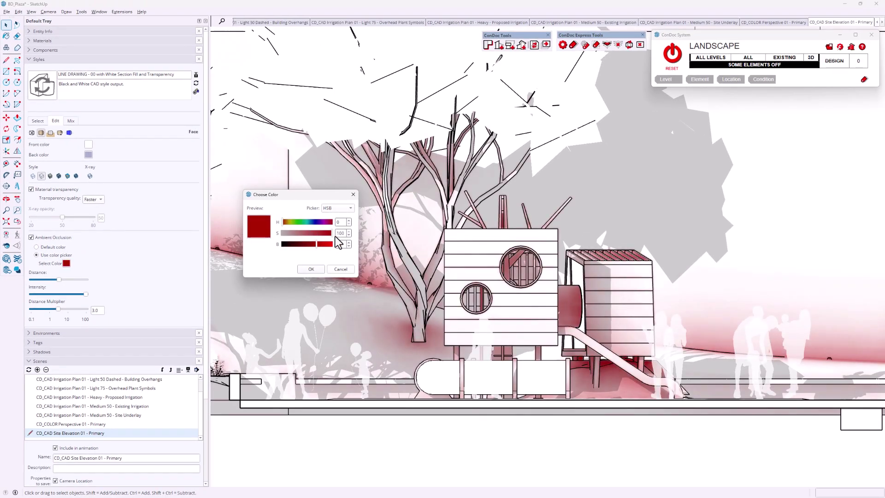
pyautogui.moveTo(334, 237)
pyautogui.mouseDown()
pyautogui.moveTo(275, 246)
pyautogui.moveTo(275, 234)
pyautogui.moveTo(264, 239)
pyautogui.mouseUp()
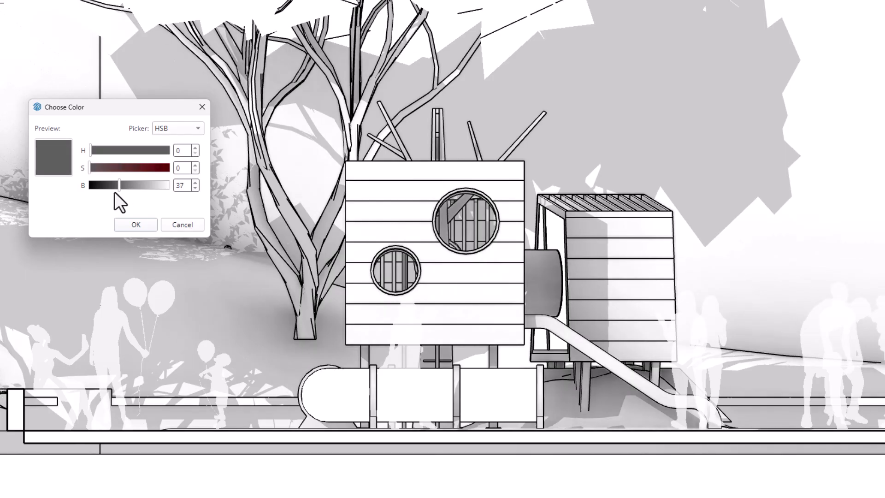
pyautogui.moveTo(114, 191); pyautogui.dragTo(120, 192)
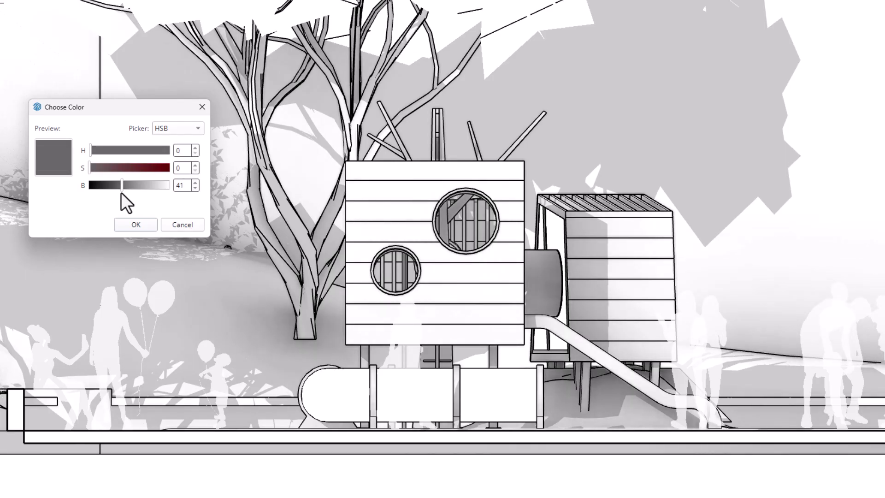
pyautogui.click(145, 225)
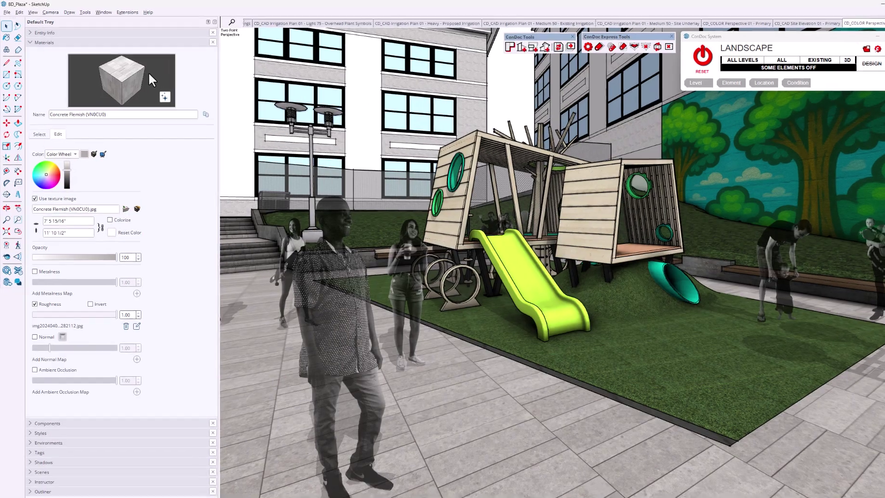
# - Switch the Concrete Flemish thumbnail to Flat Thumbnail and tick Invert for its roughness map
pyautogui.rightClick(138, 70)
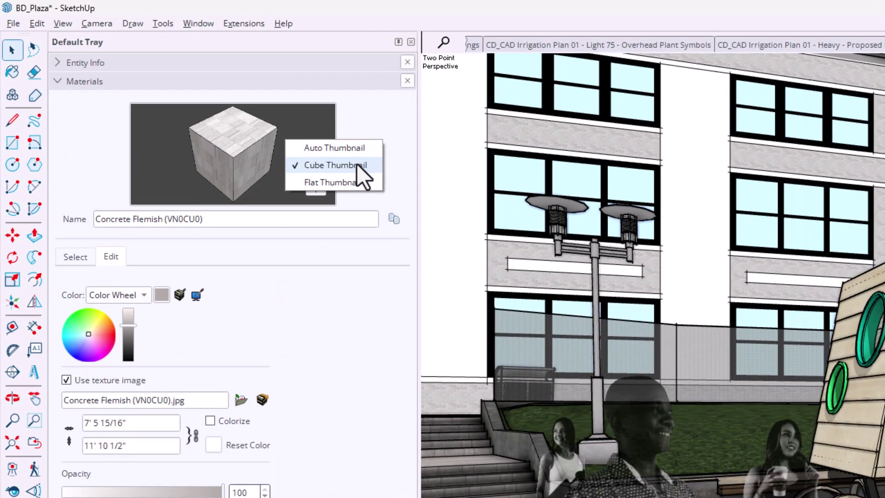
pyautogui.click(332, 183)
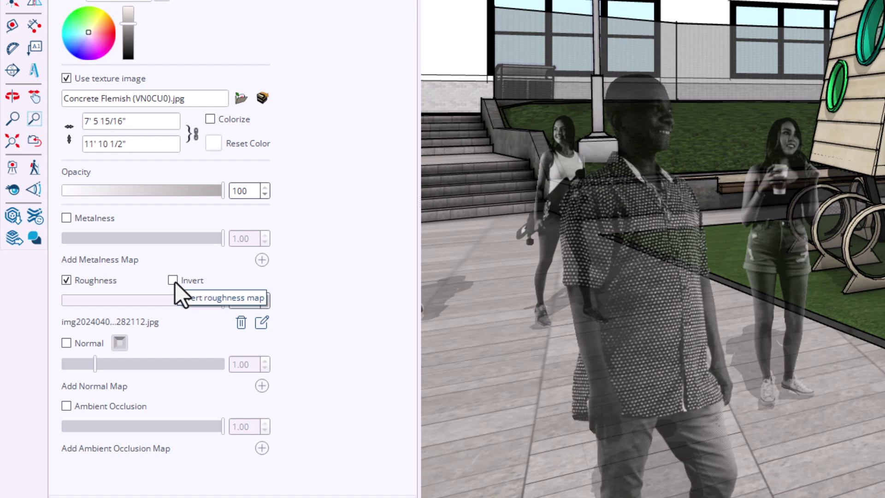
pyautogui.click(174, 280)
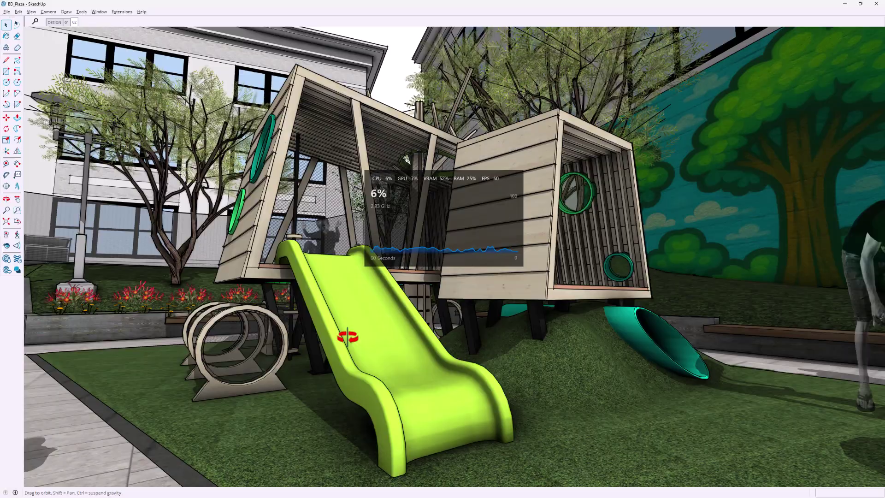
# - Orbit the view around to the front of the playground structure
pyautogui.moveTo(347, 336); pyautogui.dragTo(470, 357)
pyautogui.moveTo(490, 456); pyautogui.dragTo(406, 449)
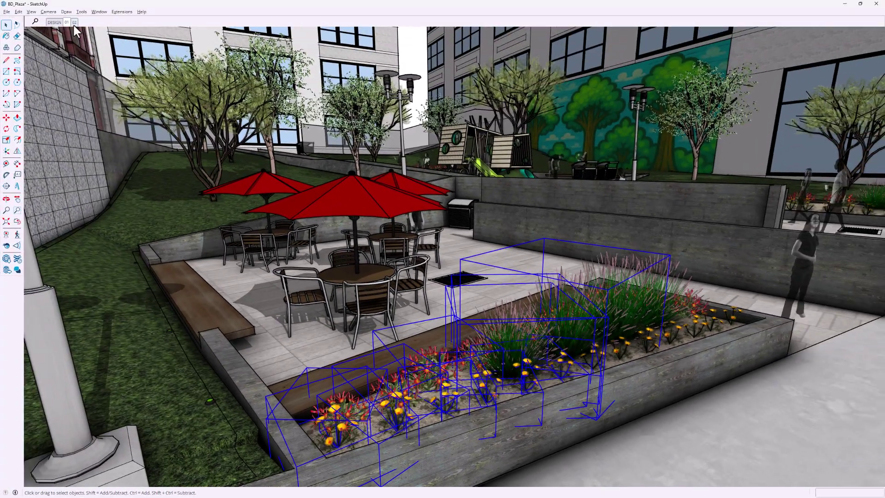
# - Go to the scene 02 playground view, then zoom extents to fit the whole BD_Plaza model
pyautogui.click(73, 23)
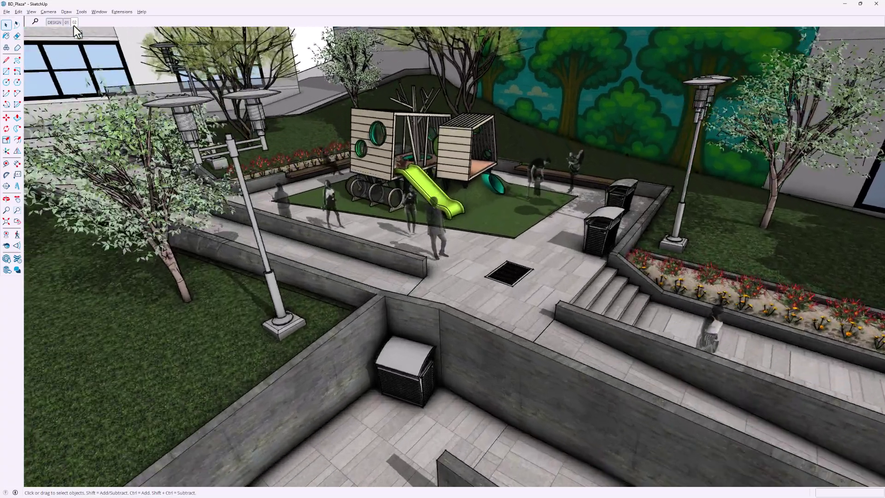
pyautogui.click(6, 222)
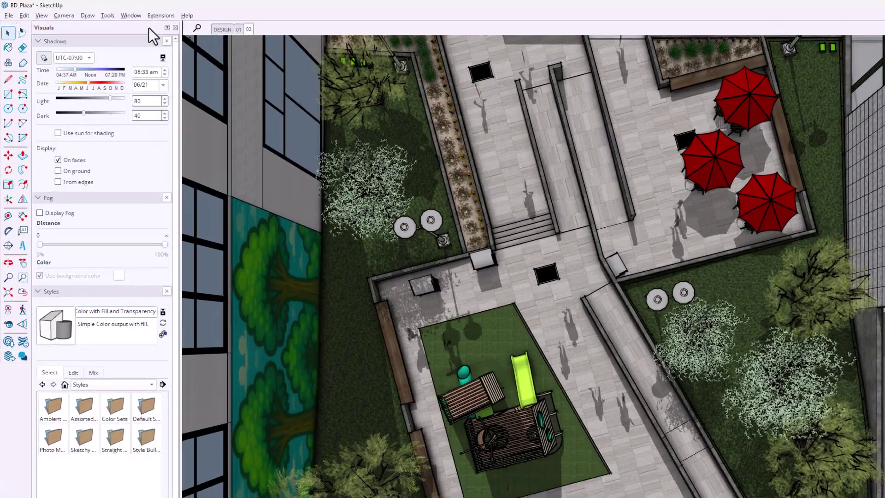
# - Switch the side panels to the Primary tray from the tray header's context menu
pyautogui.rightClick(226, 43)
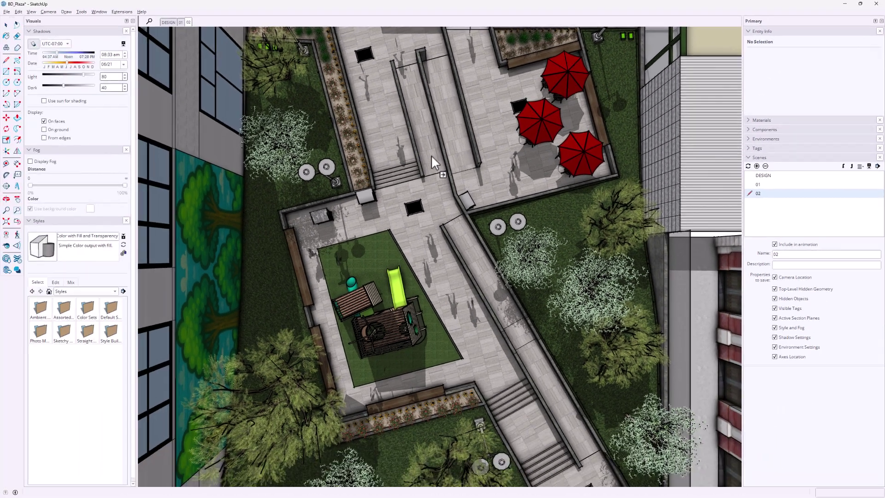
# - Detach Entity Info into its own floating tray and rename it 'BD Entity Info'
pyautogui.moveTo(432, 157); pyautogui.dragTo(432, 157)
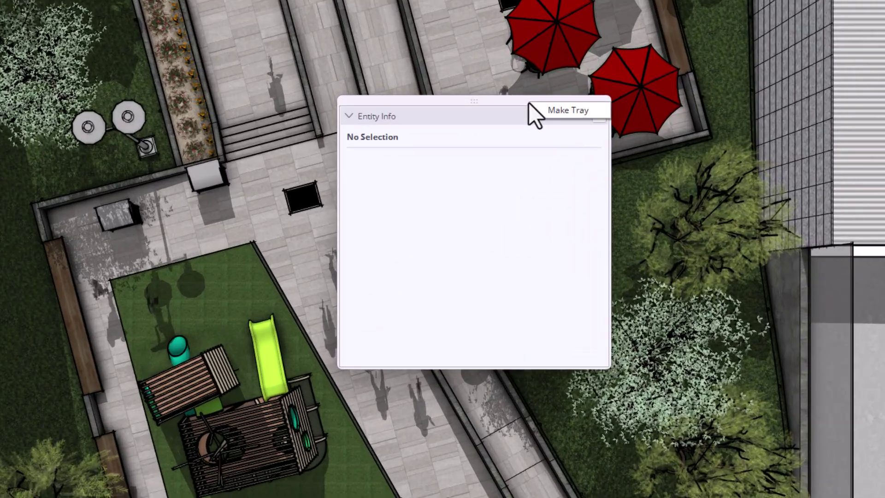
pyautogui.click(528, 160)
pyautogui.rightClick(535, 73)
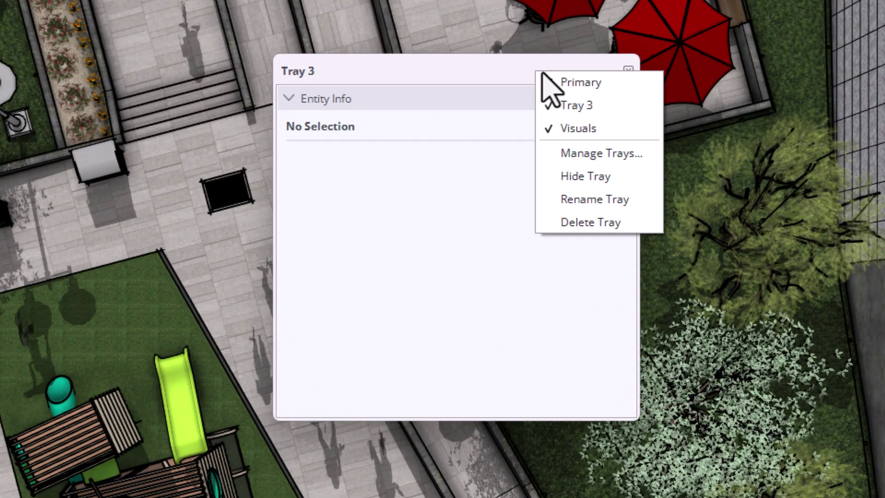
pyautogui.click(599, 199)
pyautogui.write('BD Entity In')
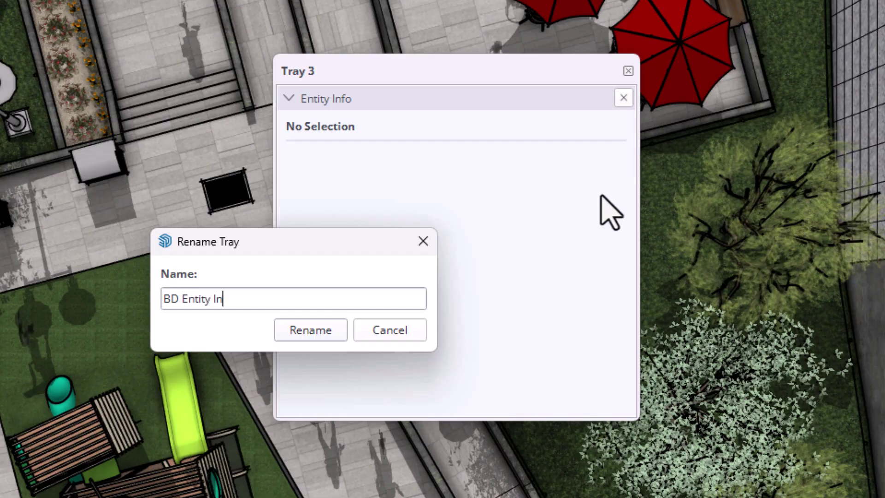
pyautogui.write('fo')
pyautogui.press('Return')
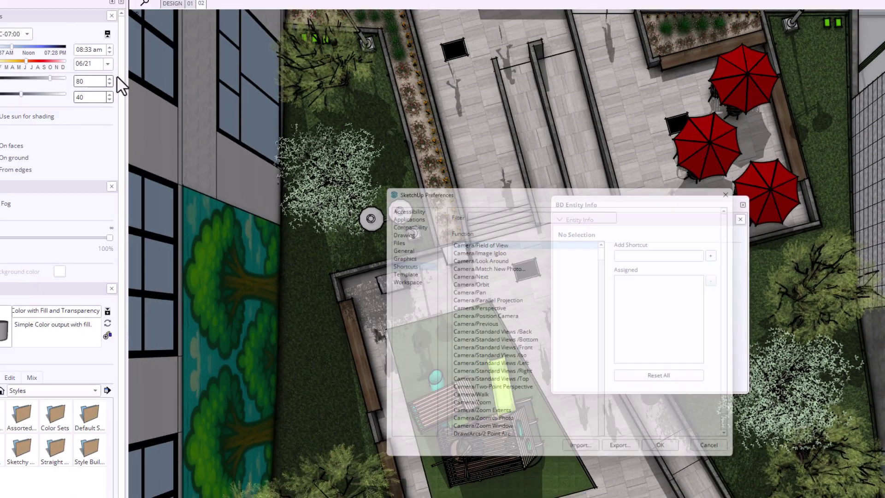
pyautogui.write('B')
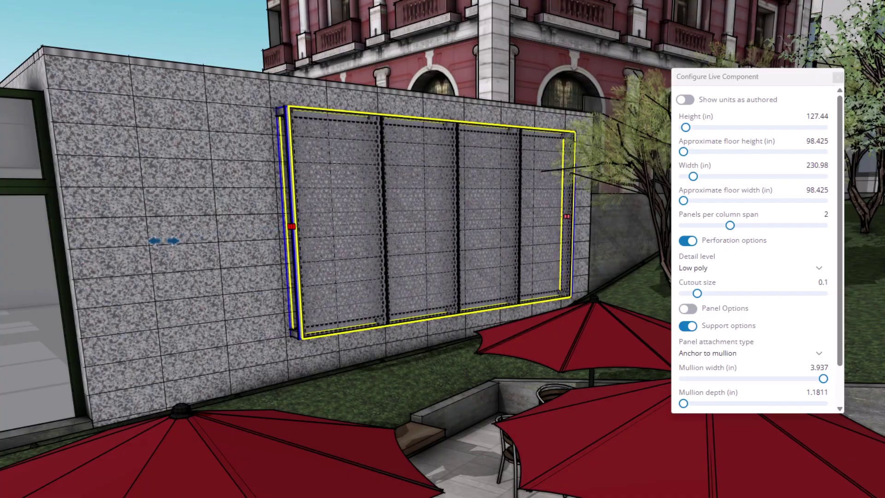
# - Widen the curtain-wall panel component leftward, paint its panels yellow, and open Configure Live Component
pyautogui.moveTo(293, 225); pyautogui.dragTo(148, 231)
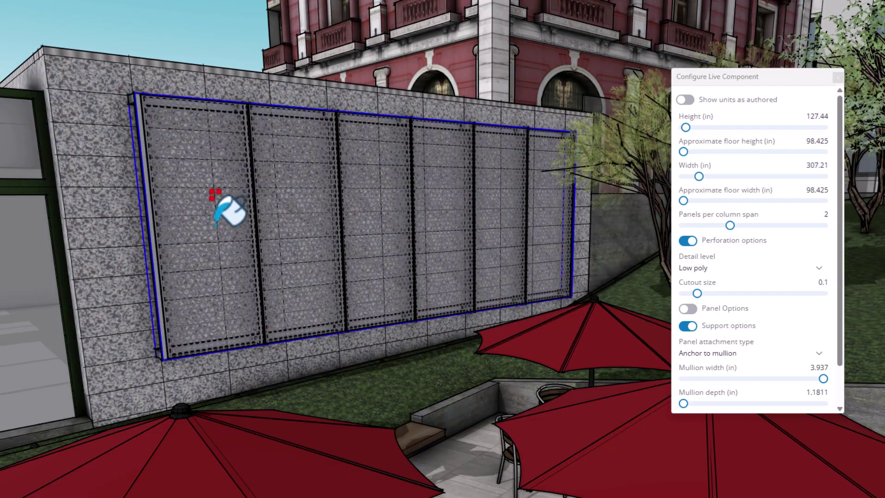
pyautogui.click(216, 223)
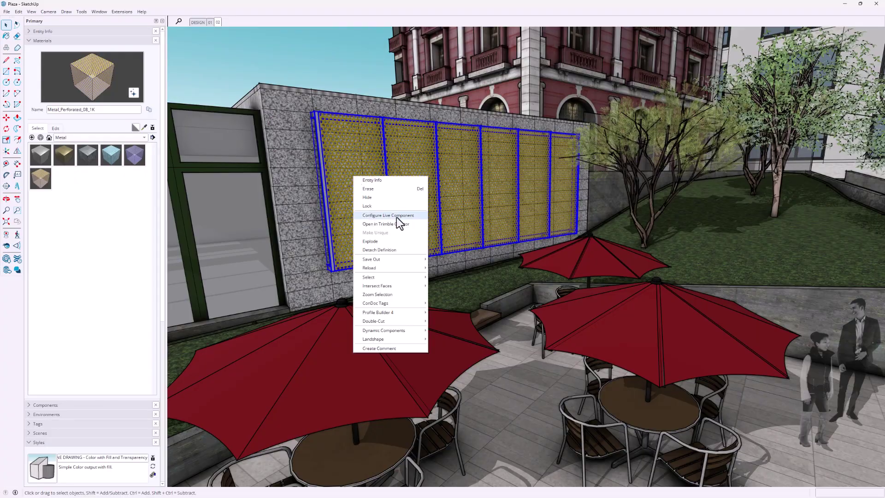
pyautogui.click(396, 217)
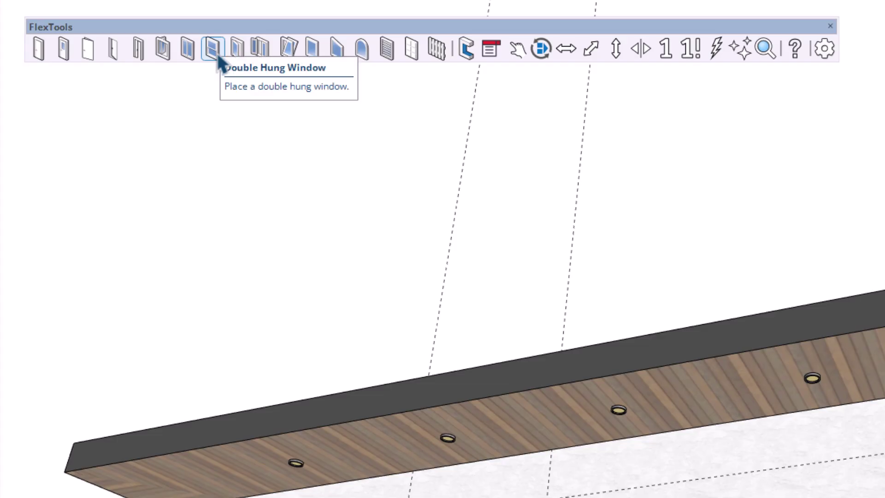
# - Place a FlexTools double hung window on the white wall beside the existing one
pyautogui.click(212, 49)
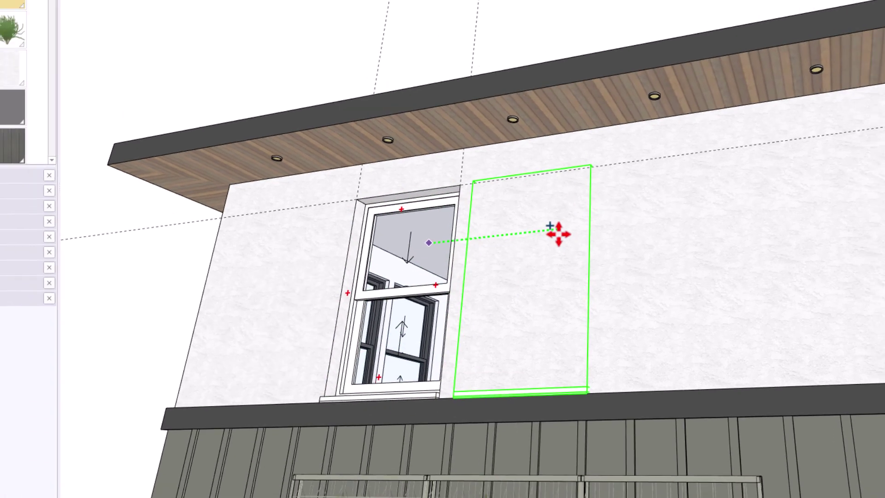
pyautogui.click(583, 226)
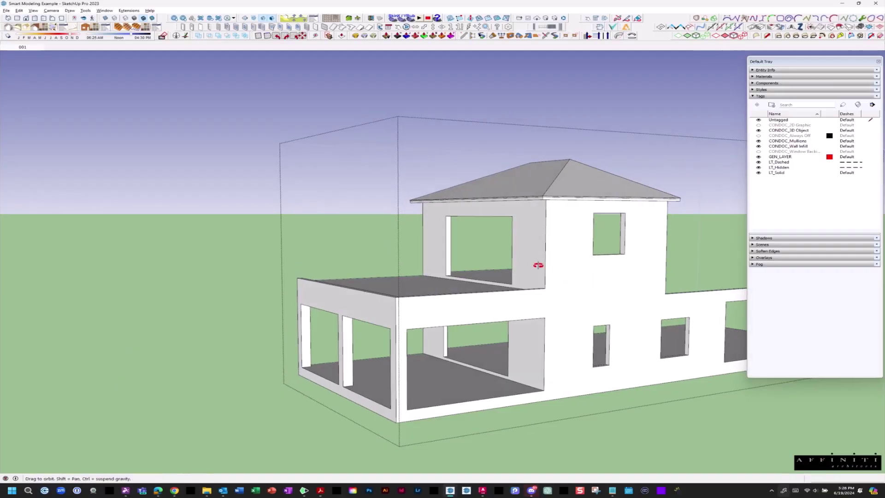
# - Orbit to the casement window and set its # of Windows option to 2
pyautogui.moveTo(533, 263)
pyautogui.mouseDown(button='middle')
pyautogui.moveTo(509, 267)
pyautogui.moveTo(235, 221)
pyautogui.moveTo(144, 278)
pyautogui.mouseUp(button='middle')
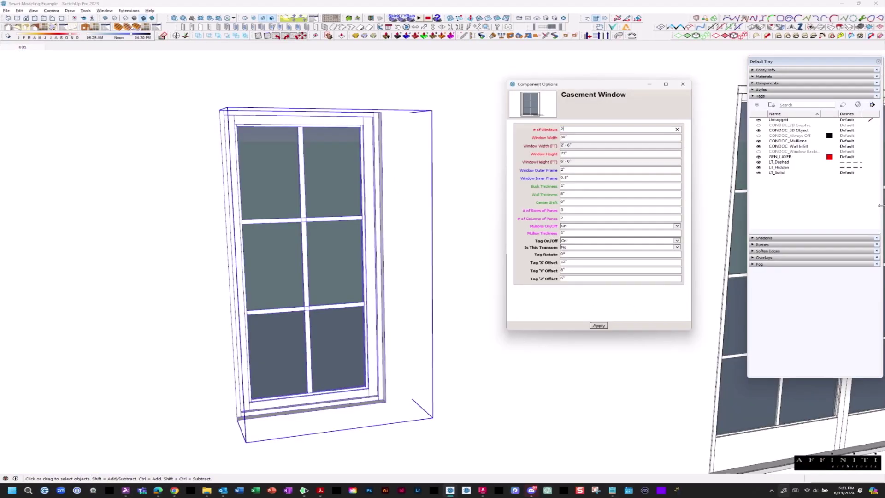
pyautogui.press('Return')
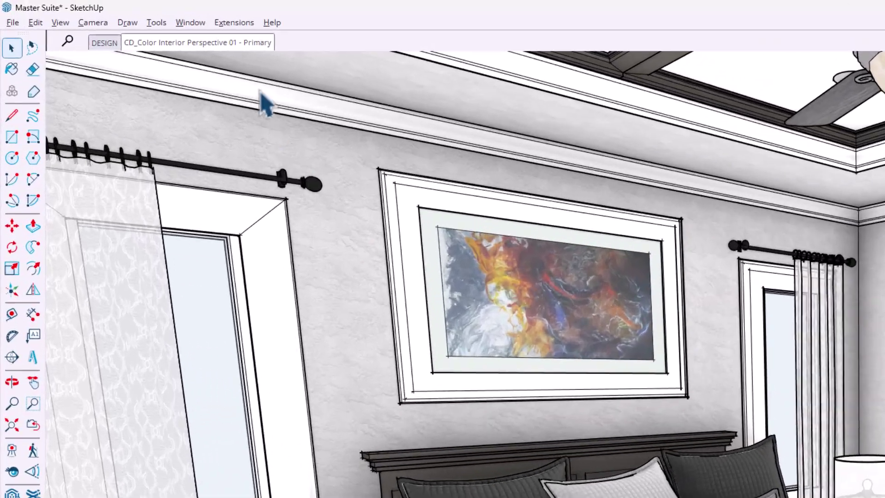
# - Update the master bedroom interior scene to the current view and check Undo Update Scene
pyautogui.rightClick(135, 23)
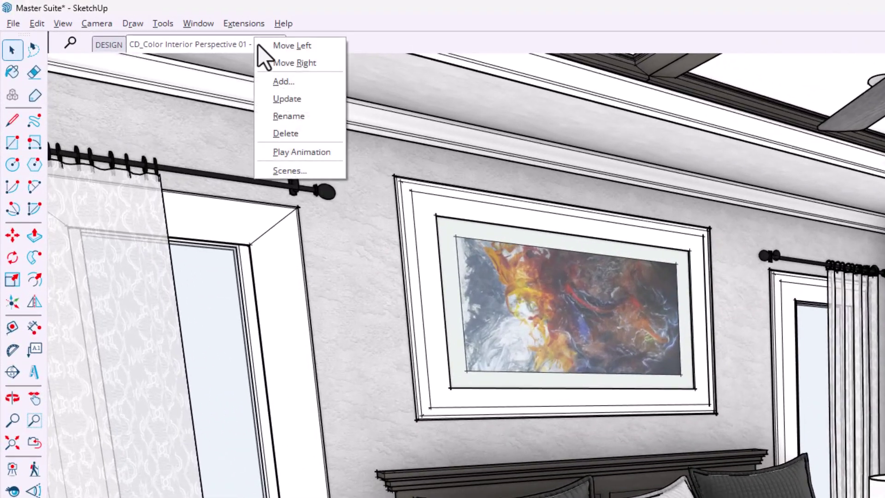
pyautogui.click(322, 104)
pyautogui.click(37, 23)
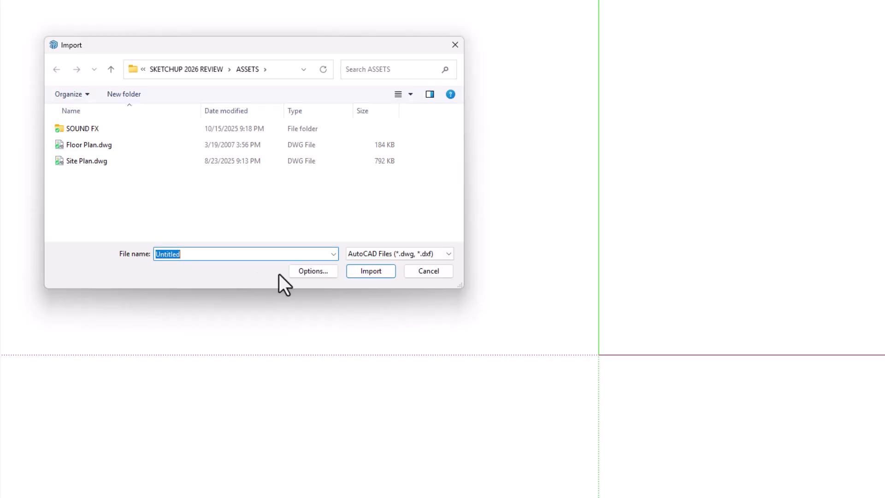
# - Import Site Plan.dwg after confirming the DWG import options, then close the results summary
pyautogui.click(313, 271)
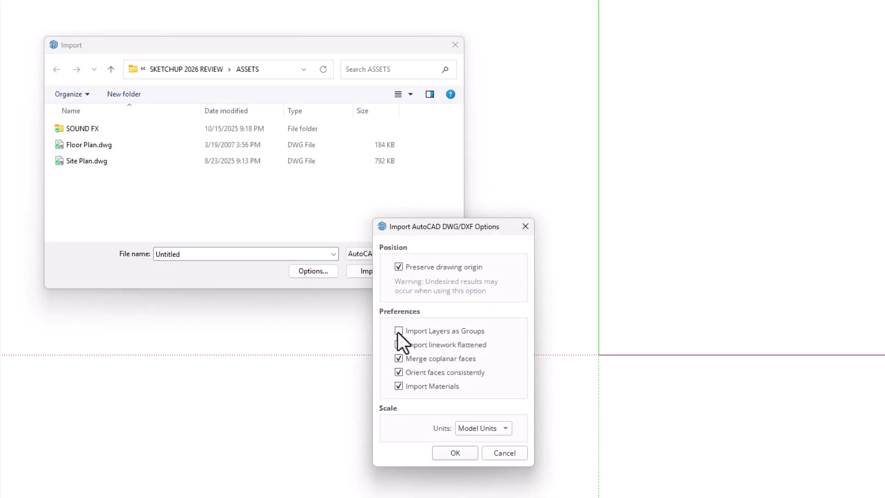
pyautogui.click(444, 453)
pyautogui.click(88, 161)
pyautogui.click(370, 271)
pyautogui.click(511, 435)
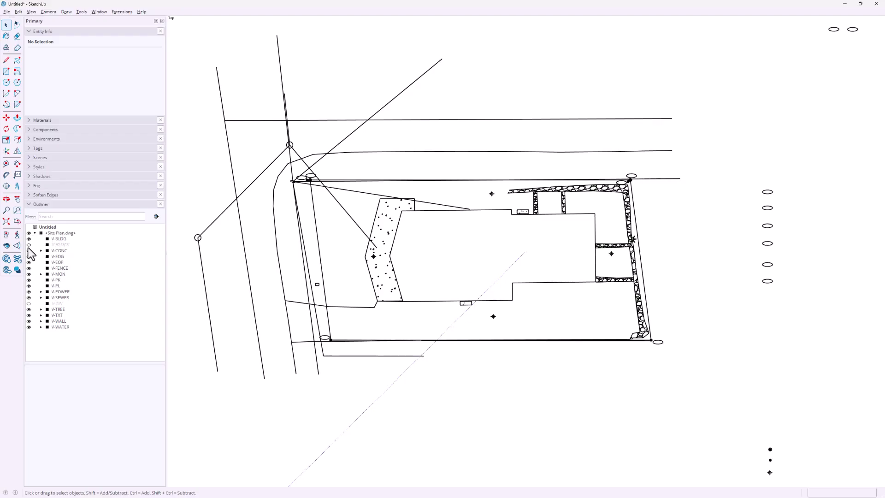
# - Hide the V-MON, V-PK, V-PL, V-POWER, V-SEWER and V-WATER layers
pyautogui.click(29, 274)
pyautogui.click(28, 279)
pyautogui.click(28, 286)
pyautogui.click(28, 291)
pyautogui.click(29, 297)
pyautogui.click(75, 370)
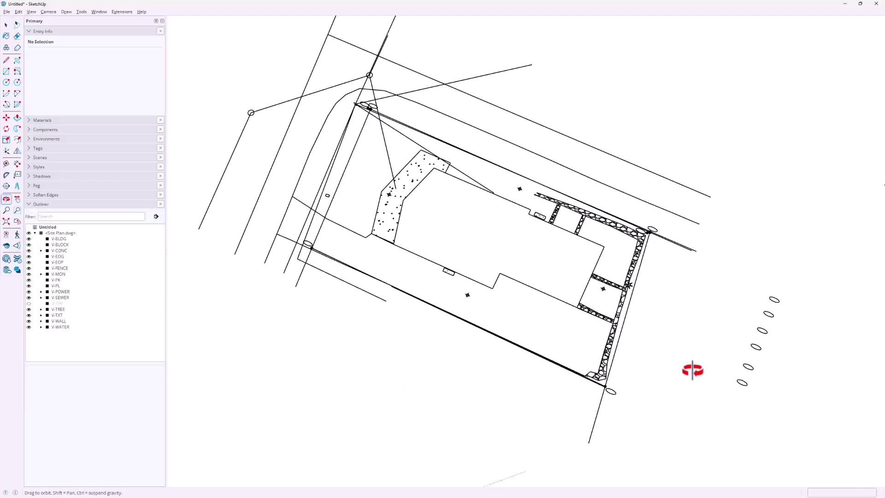
# - Orbit the site plan obliquely, then select the Floor Plan.dwg wall hatch in DraftSight for editing
pyautogui.moveTo(691, 369)
pyautogui.mouseDown()
pyautogui.moveTo(542, 149)
pyautogui.moveTo(514, 32)
pyautogui.mouseUp()
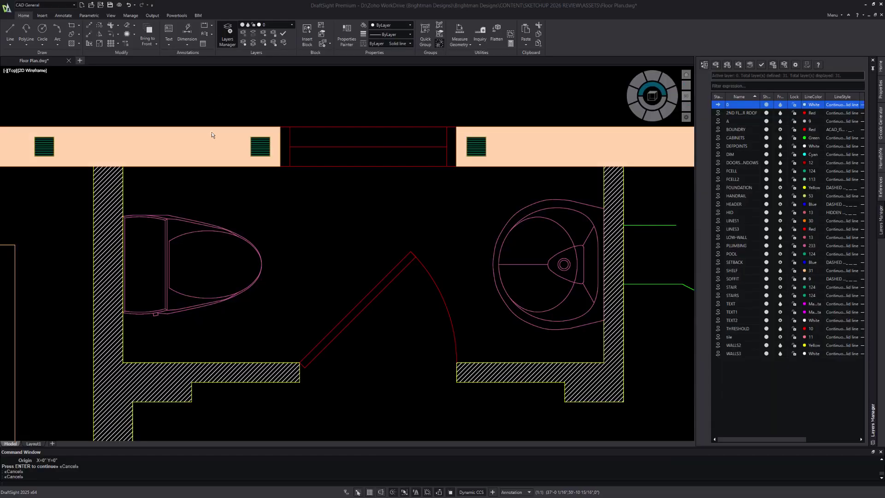
pyautogui.click(212, 134)
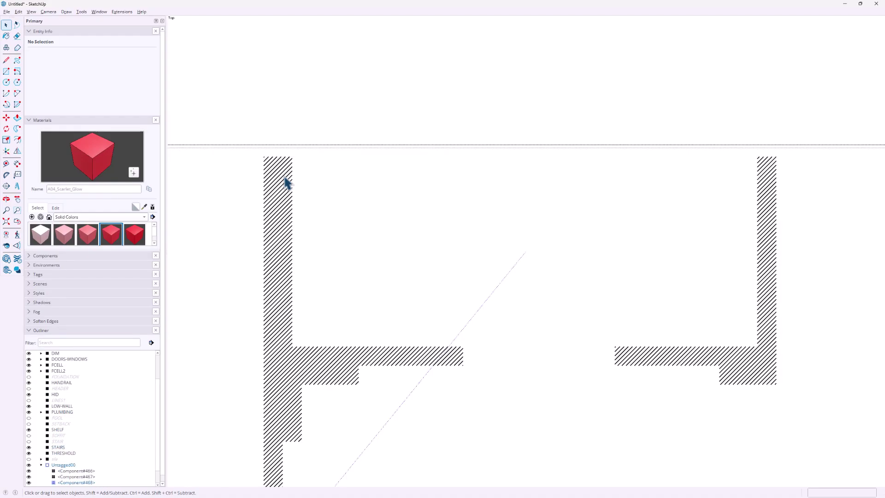
# - Paint the floor plan's top wall band face red with the Paint Bucket (B)
pyautogui.press('b')
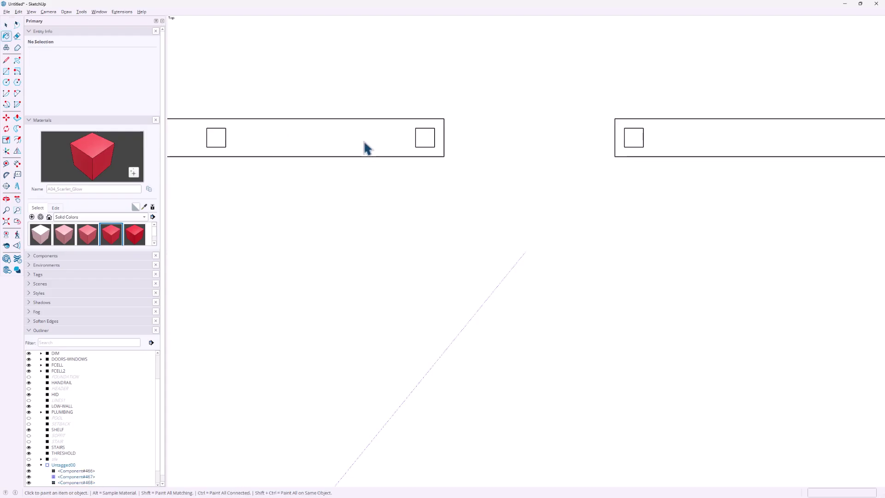
pyautogui.click(369, 138)
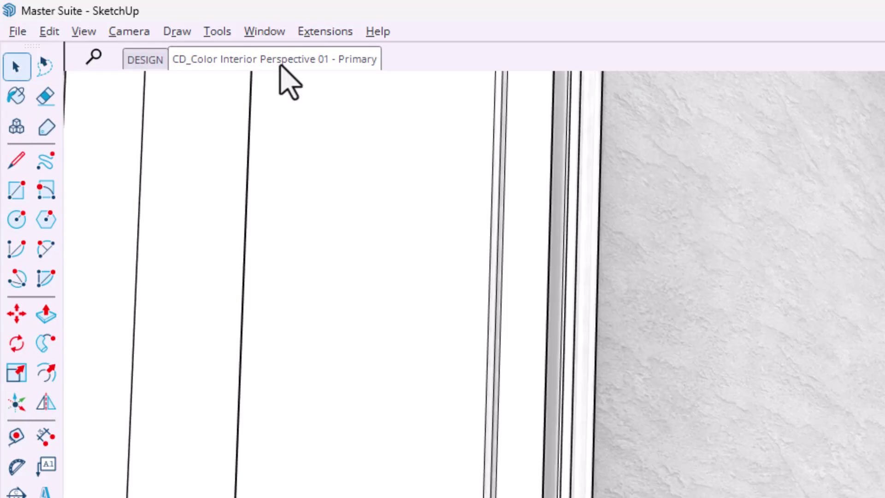
# - Check the Ask-to-purge-at-save setting in General preferences, then open Edit > Purge Unused Assets
pyautogui.click(279, 30)
pyautogui.click(349, 150)
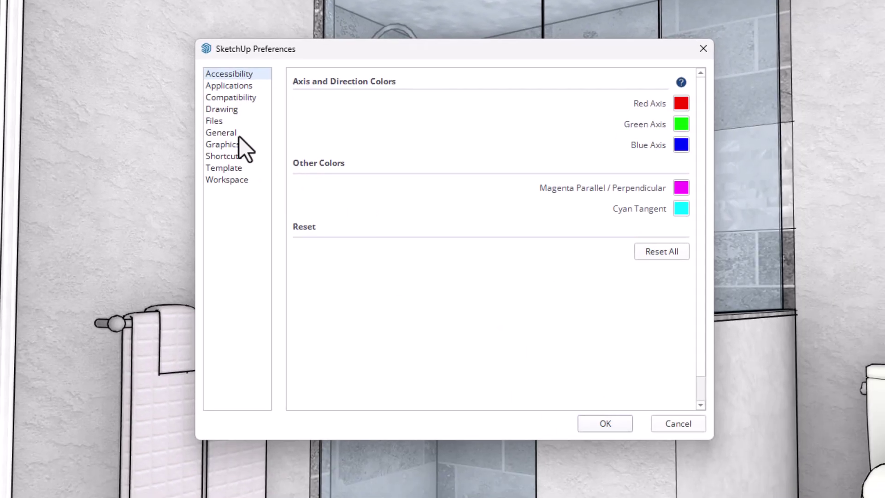
pyautogui.click(239, 135)
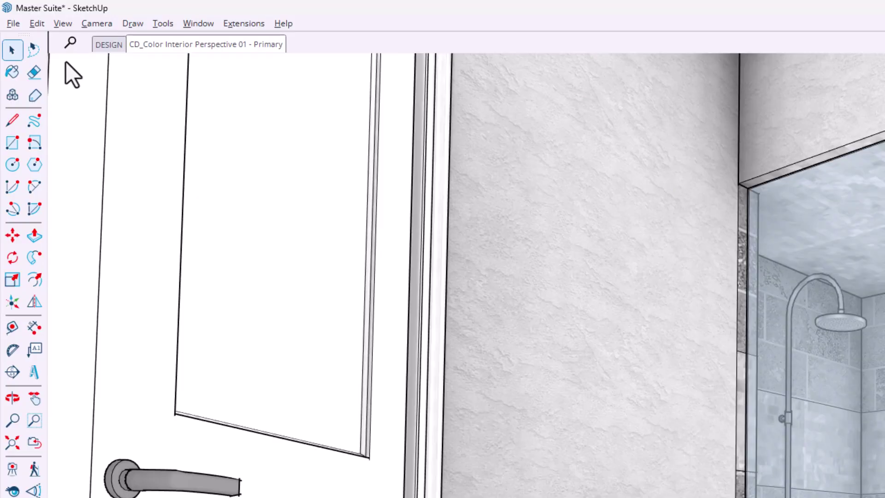
pyautogui.click(37, 23)
pyautogui.click(121, 180)
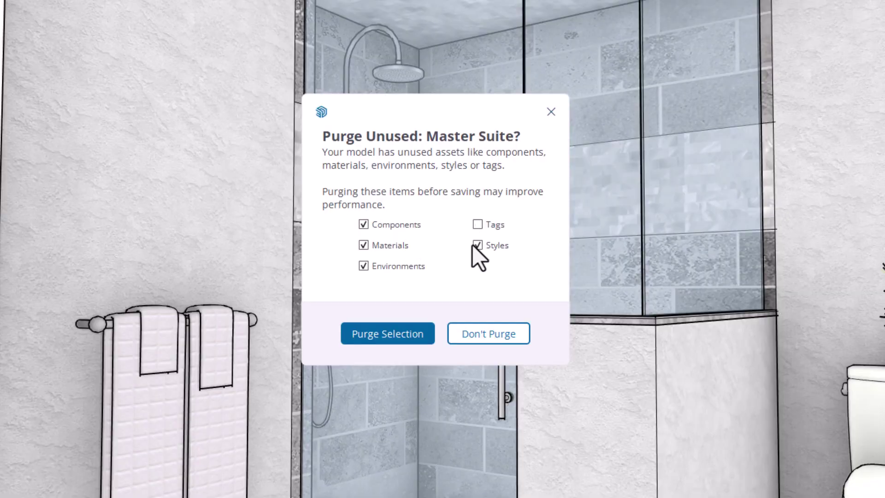
# - Uncheck Styles in the Purge Unused dialog so unused styles are kept
pyautogui.click(474, 246)
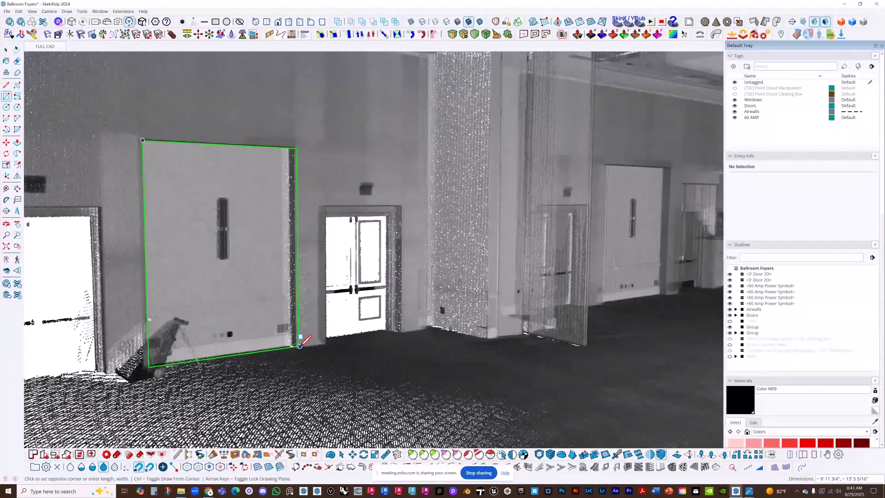
# - Finish the rectangle on the door's opposite corner and orbit to view the new face
pyautogui.click(300, 344)
pyautogui.moveTo(300, 345); pyautogui.dragTo(174, 247, button='middle')
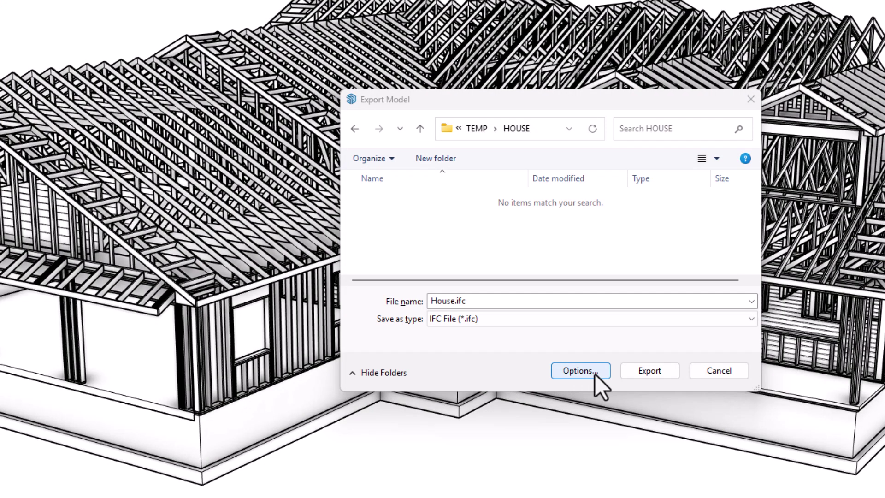
# - Open the IFC export Options for House.ifc and expand the Version dropdown
pyautogui.click(595, 374)
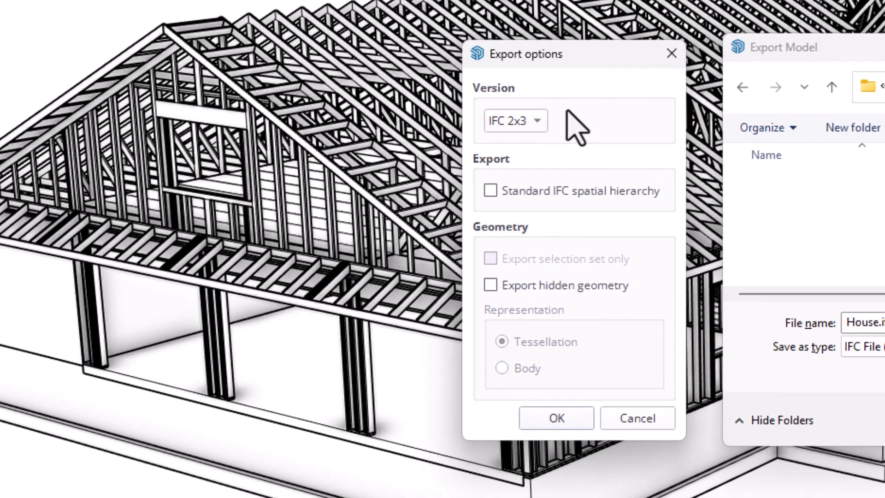
pyautogui.click(188, 153)
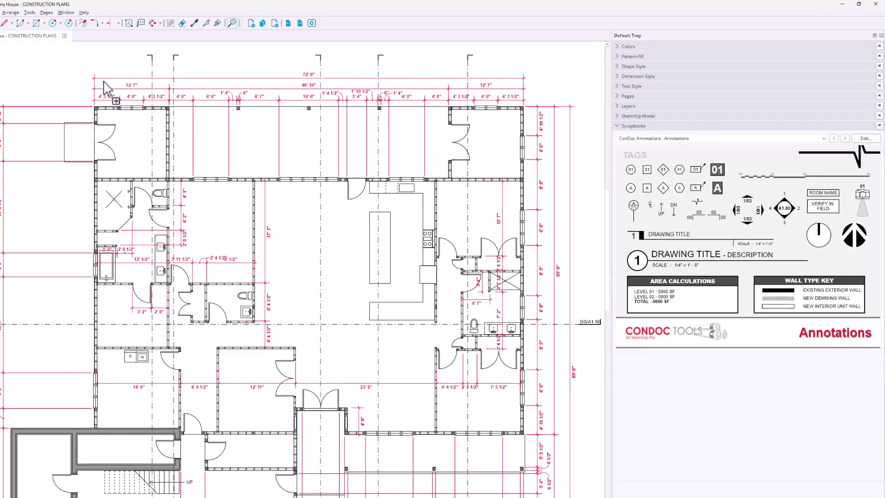
# - Float and resize the annotations scrapbook, then drop A1.00 tags into the rooms, including the lower room
pyautogui.moveTo(645, 118); pyautogui.dragTo(62, 85)
pyautogui.moveTo(180, 210)
pyautogui.mouseDown()
pyautogui.moveTo(339, 351)
pyautogui.moveTo(353, 304)
pyautogui.mouseUp()
pyautogui.moveTo(261, 188); pyautogui.dragTo(492, 322)
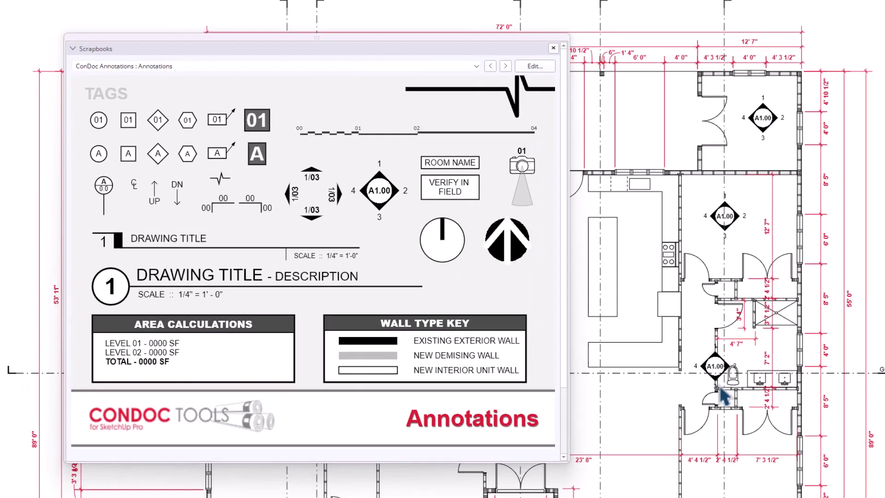
pyautogui.moveTo(723, 395); pyautogui.dragTo(748, 497)
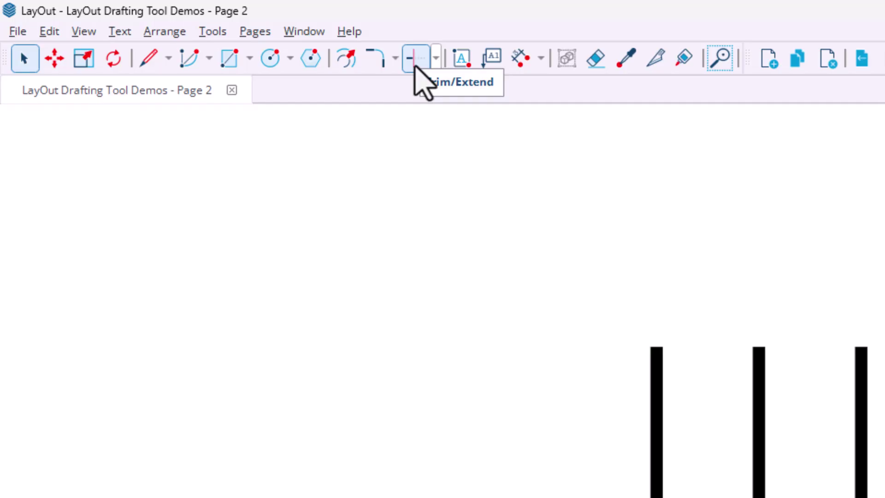
# - Trim the five upper line segments and extend five black lines up to the red bar
pyautogui.click(415, 64)
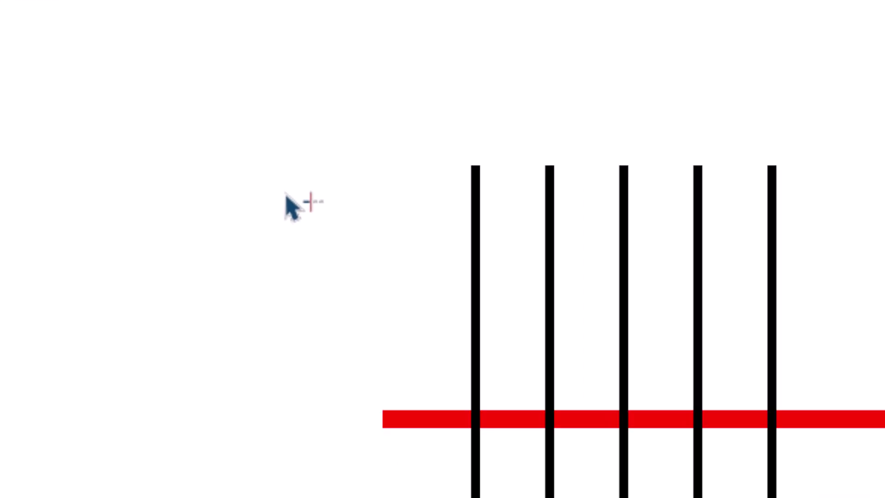
pyautogui.moveTo(773, 119); pyautogui.dragTo(774, 121)
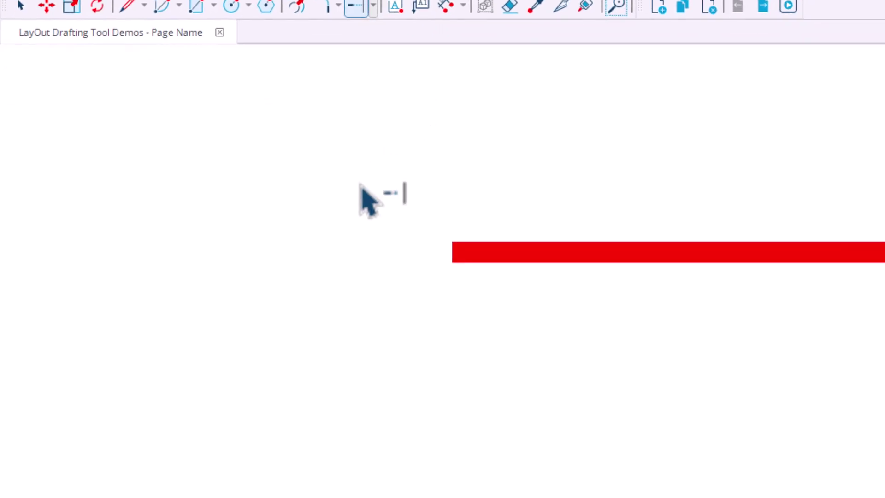
pyautogui.moveTo(640, 286); pyautogui.dragTo(748, 283)
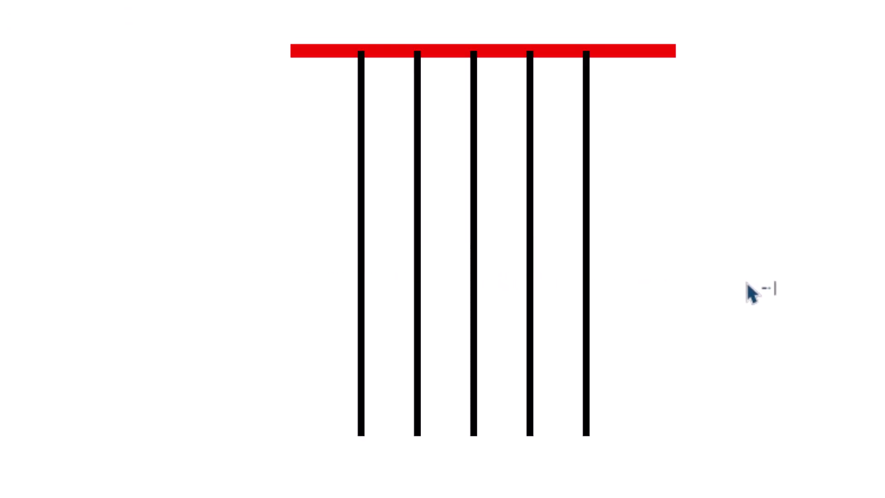
# - Fillet the corner between the blue and black lines and chamfer the vertical line to the horizontal
pyautogui.click(373, 60)
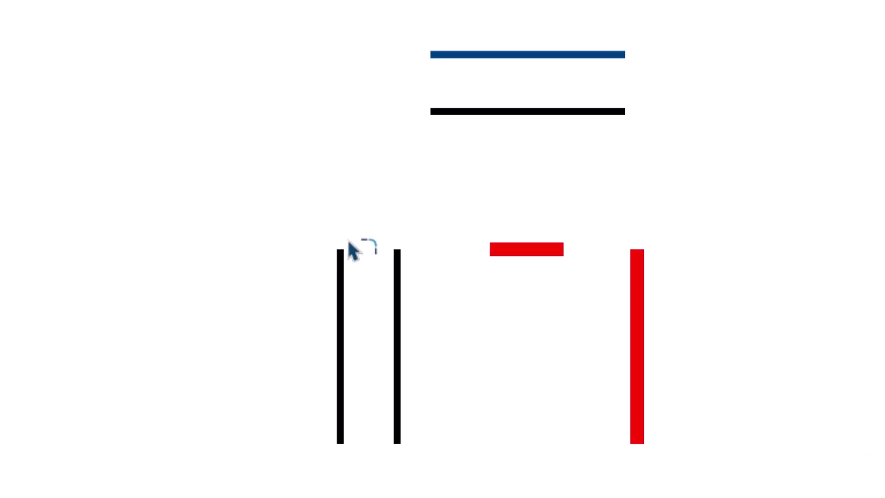
pyautogui.click(356, 251)
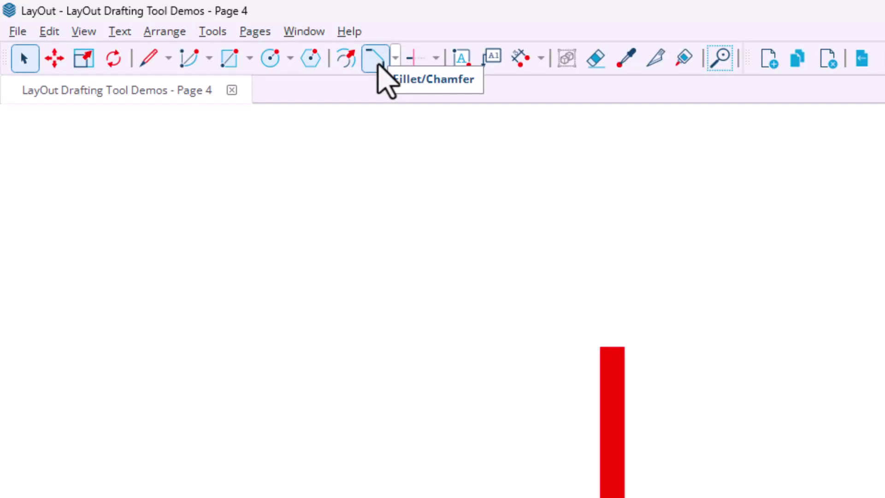
pyautogui.click(612, 495)
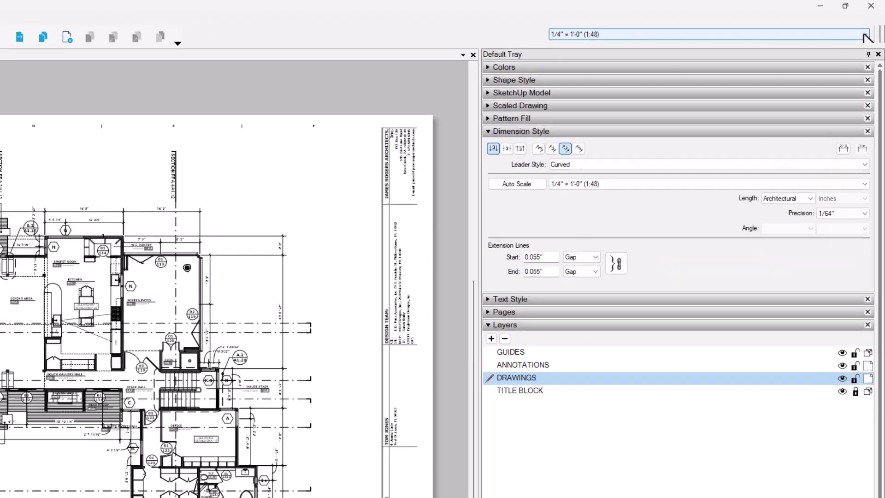
pyautogui.click(871, 22)
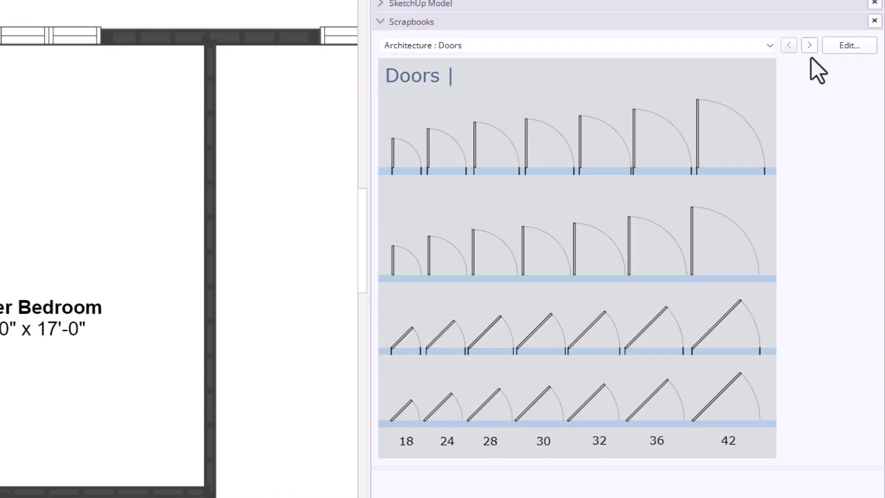
# - Place a King bed from the Bedroom scrapbook and an armchair from Living into the Master Bedroom
pyautogui.click(809, 46)
pyautogui.click(809, 46)
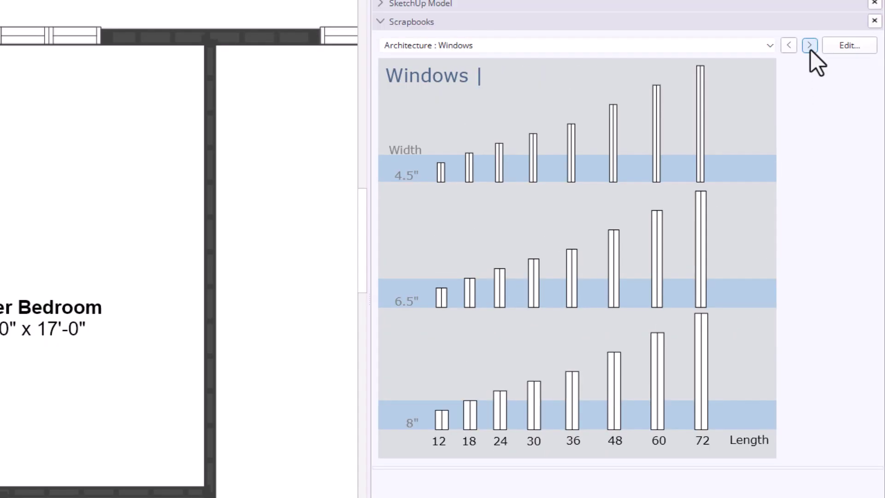
pyautogui.click(810, 46)
pyautogui.click(810, 45)
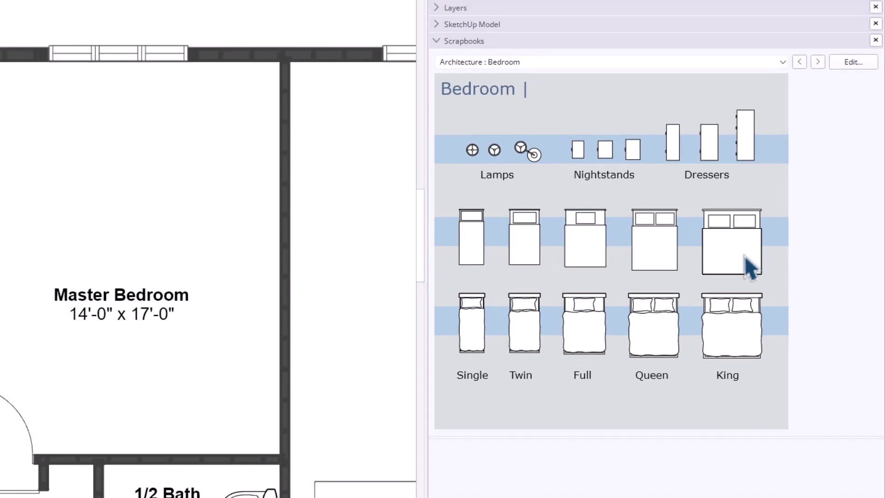
pyautogui.moveTo(713, 247); pyautogui.dragTo(138, 240)
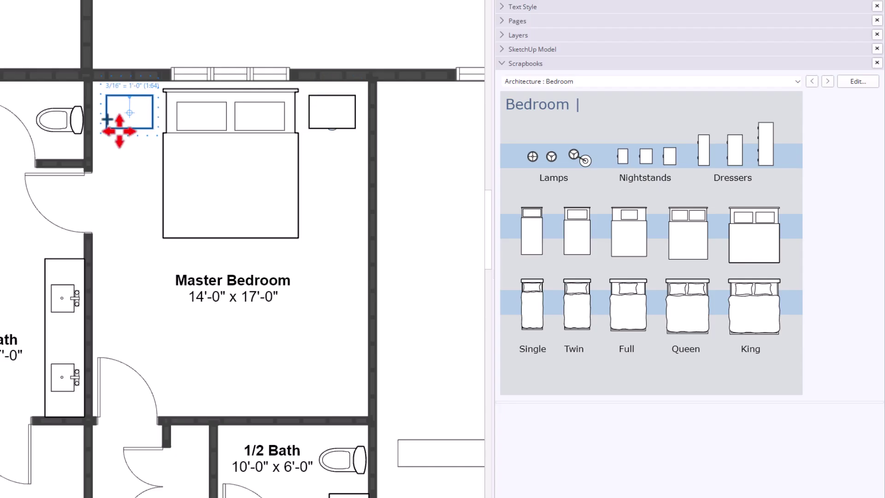
pyautogui.click(812, 81)
pyautogui.moveTo(769, 248); pyautogui.dragTo(321, 370)
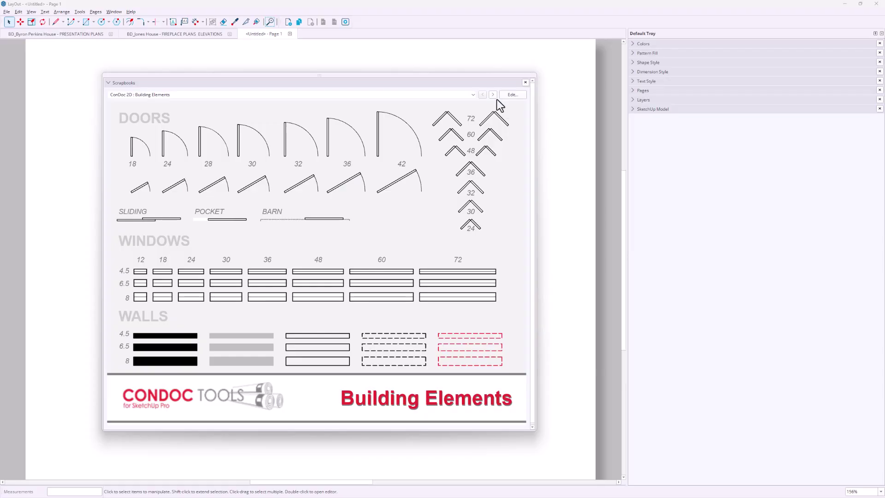
# - Page through ConDoc 2D's Dining, Living Room, Bedroom, Kitchen/Bath/Utility and Details scrapbooks
pyautogui.click(493, 95)
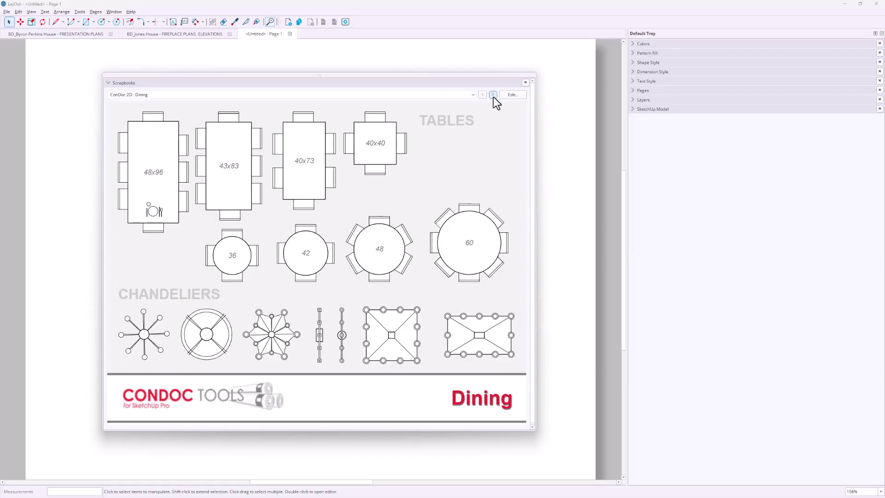
pyautogui.click(493, 95)
pyautogui.click(493, 95)
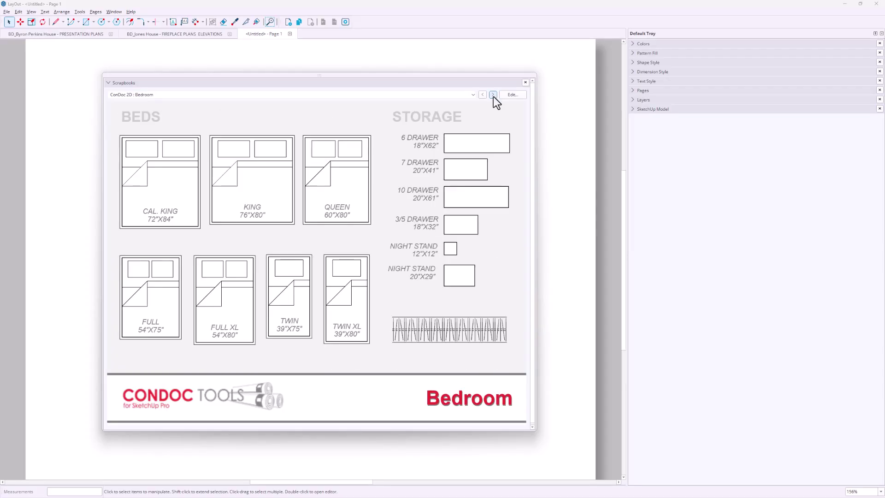
pyautogui.click(493, 95)
pyautogui.click(493, 95)
# - Switch to ConDoc Annotations and page through Annotations, Call-outs/Electrical and CrowdSource 2D to Schedules
pyautogui.click(472, 94)
pyautogui.click(448, 158)
pyautogui.click(493, 95)
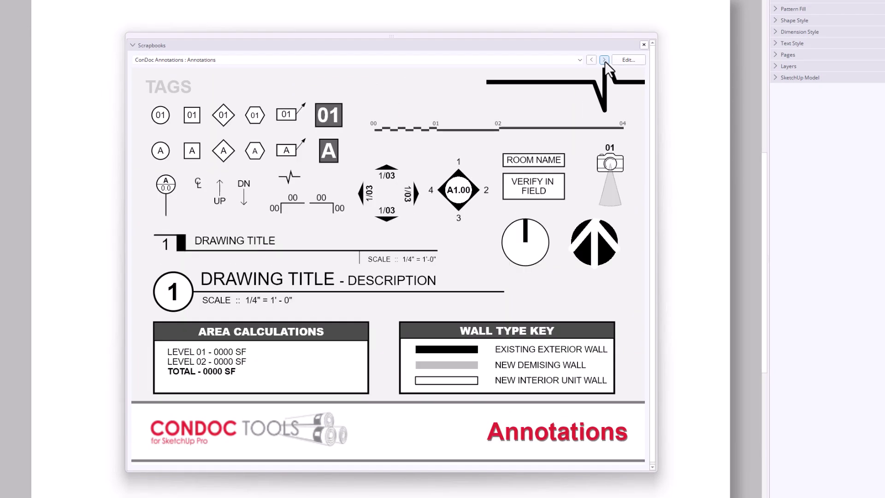
pyautogui.click(604, 60)
pyautogui.click(604, 60)
pyautogui.click(604, 60)
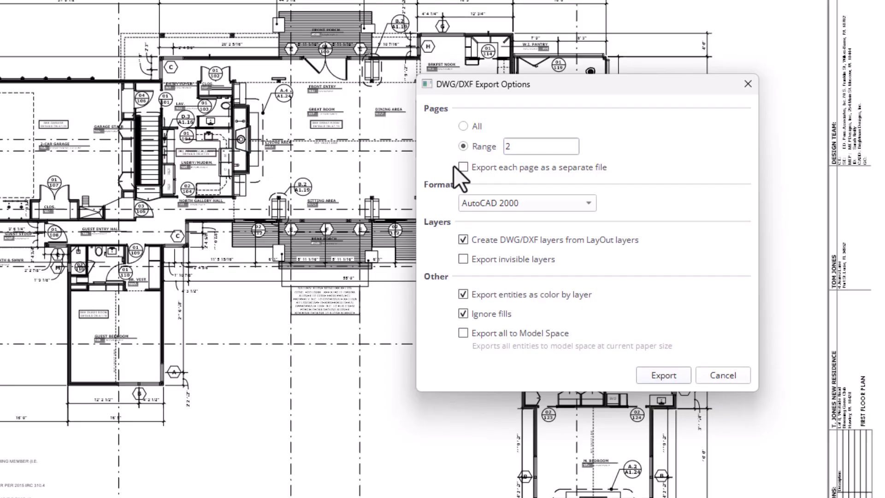
# - Enable 'Export each page as a separate file' and export page 2 as an AutoCAD 2000 DWG
pyautogui.click(465, 167)
pyautogui.click(675, 375)
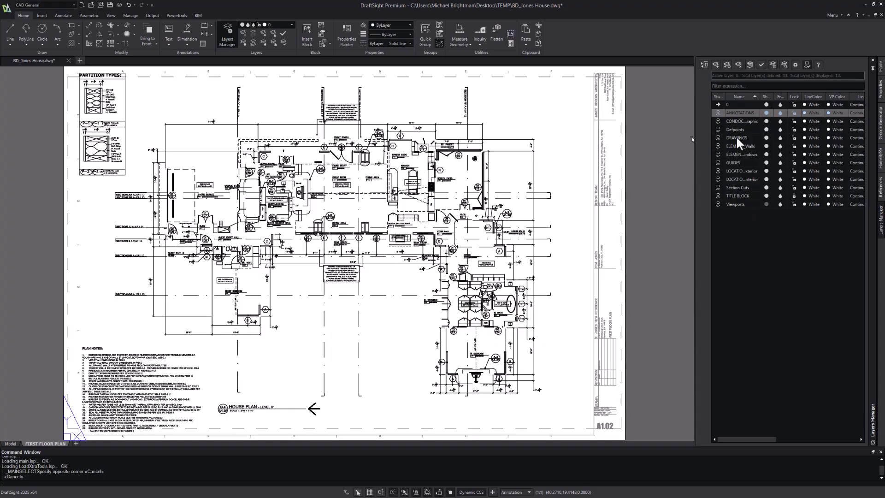
# - Hide each layer in turn, from ANNOTATIONS and ELEMENT_Walls through Section Cuts and TITLE BLOCK
pyautogui.click(736, 137)
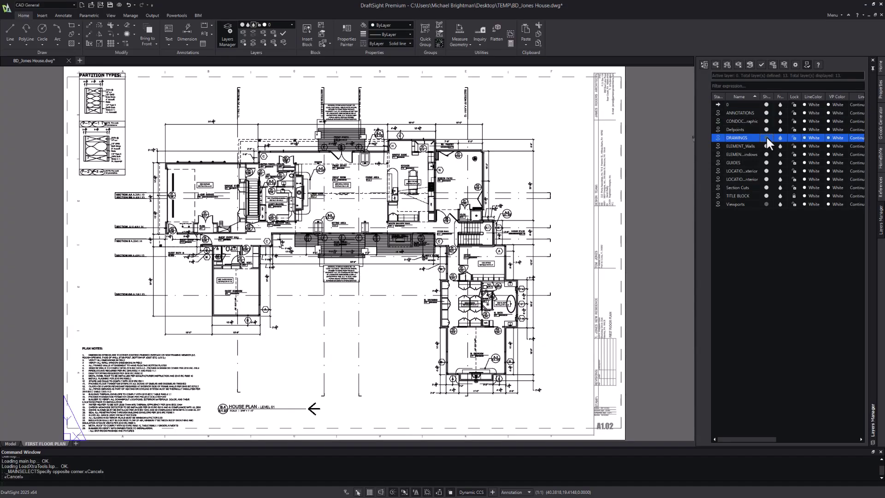
pyautogui.click(766, 112)
pyautogui.click(765, 121)
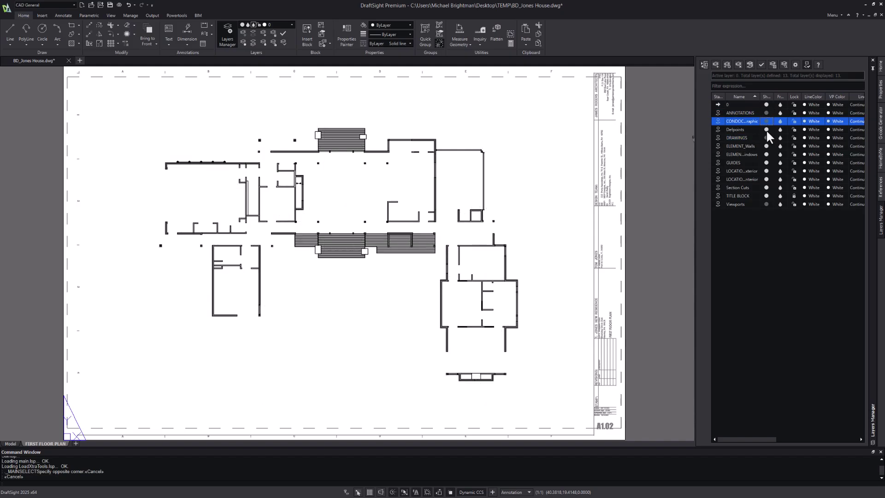
pyautogui.click(765, 129)
pyautogui.click(766, 137)
pyautogui.click(766, 145)
pyautogui.click(765, 154)
pyautogui.click(766, 162)
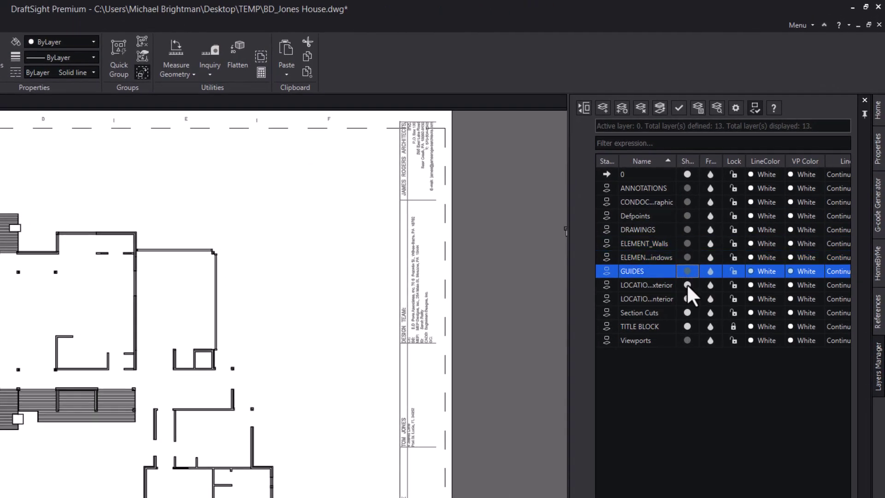
pyautogui.click(686, 285)
pyautogui.click(686, 298)
pyautogui.click(686, 313)
pyautogui.click(687, 326)
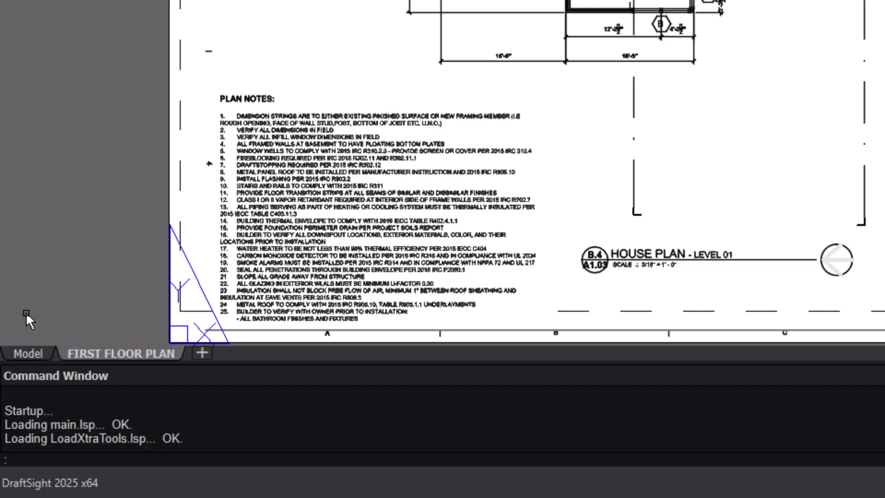
# - Switch to model space and zoom to the drawing's extents
pyautogui.click(29, 355)
pyautogui.write('zoom')
pyautogui.press('Return')
pyautogui.write('extent')
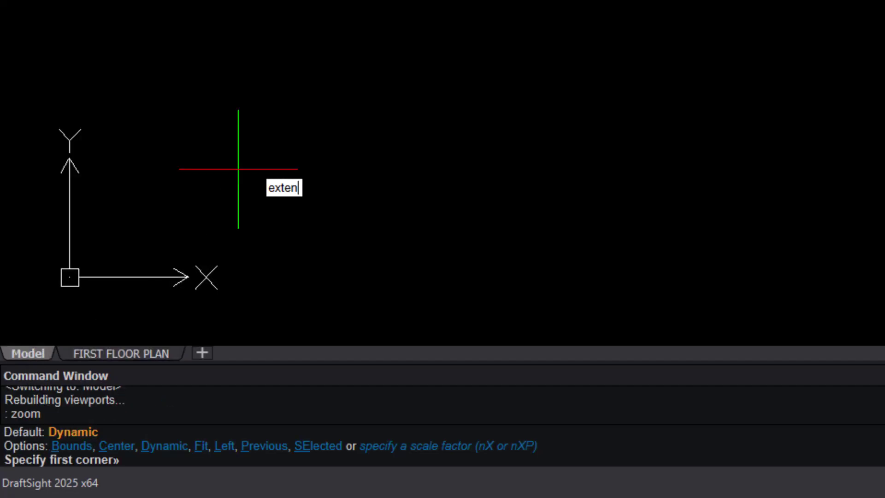
pyautogui.press('Return')
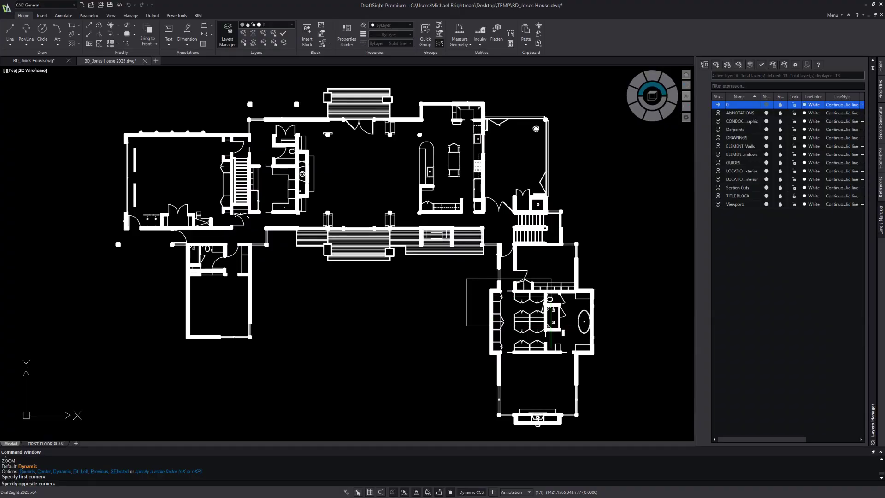
# - In the other open drawing, window-zoom into the bathroom wall area
pyautogui.click(609, 367)
pyautogui.click(362, 168)
pyautogui.click(459, 304)
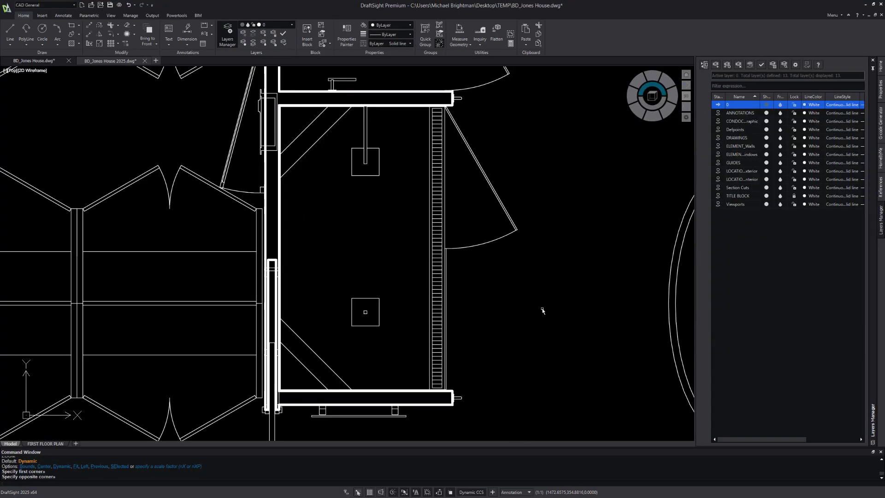